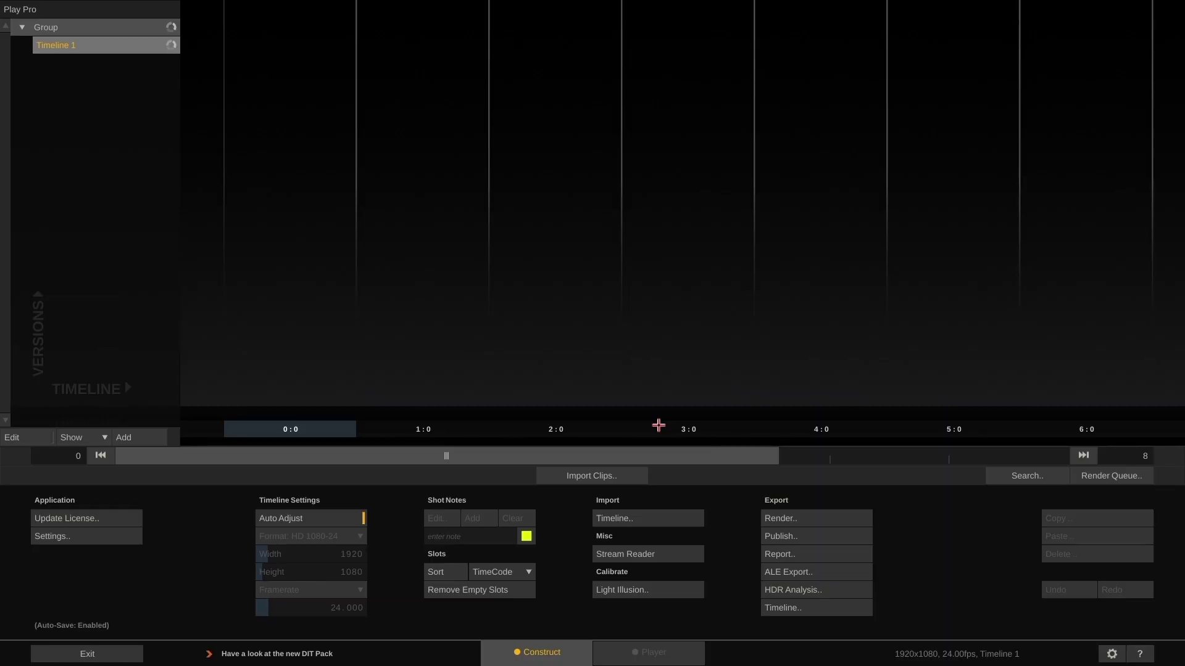
Step: Browse to Volumes/M2-Data/Footage/Demo Footage and select the whole folder, with Collapse kept on
{"action": "left_click", "coordinate": [590, 476]}
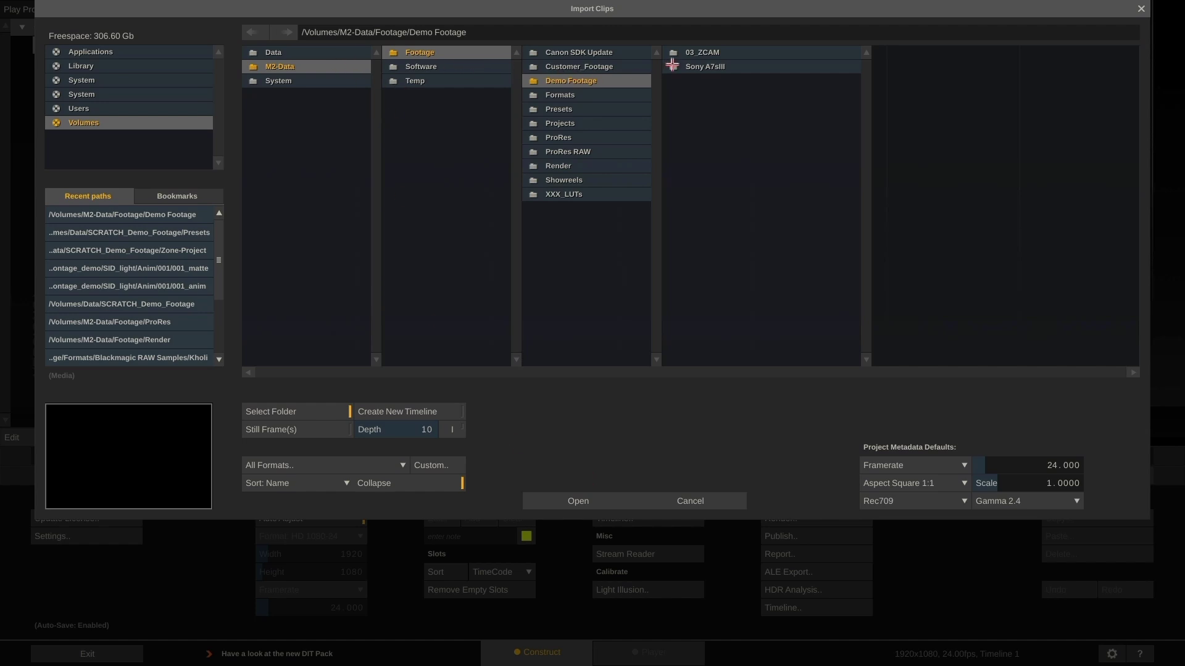
{"action": "left_click", "coordinate": [694, 51]}
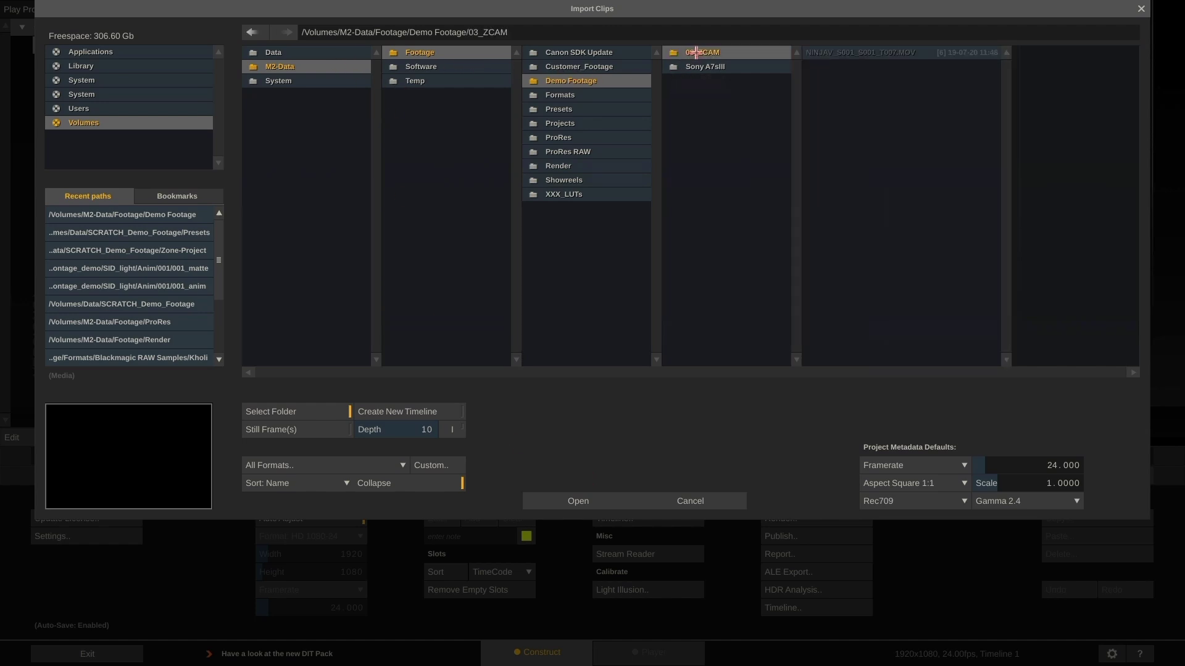
{"action": "left_click", "coordinate": [323, 412]}
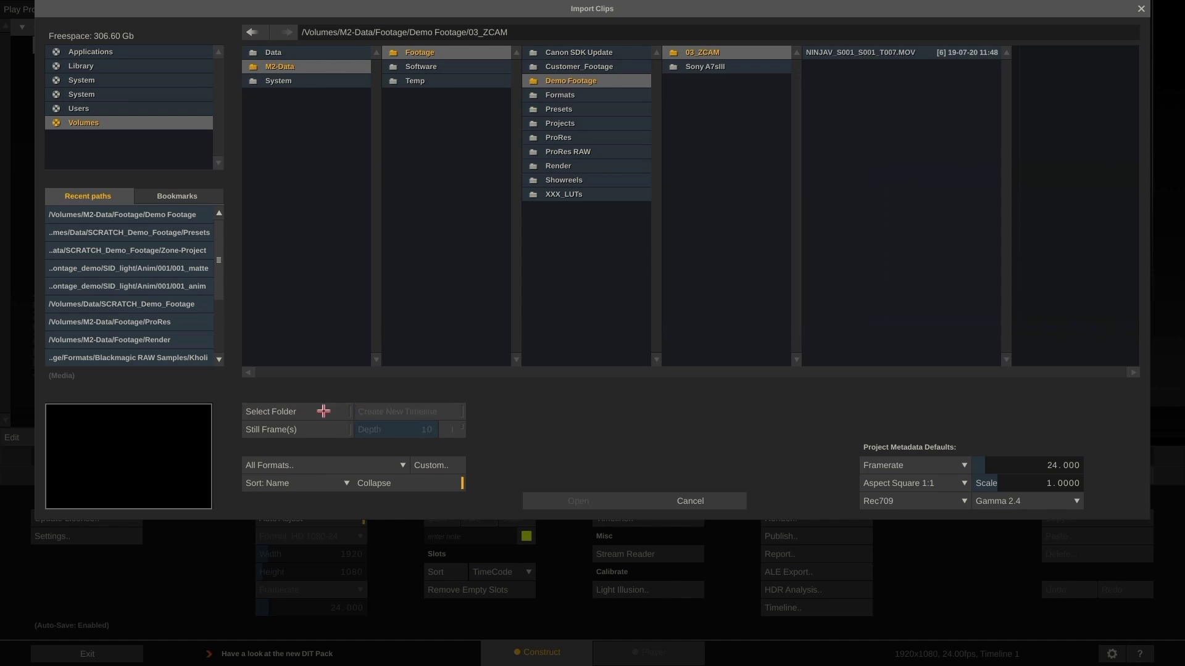
{"action": "left_click", "coordinate": [323, 411]}
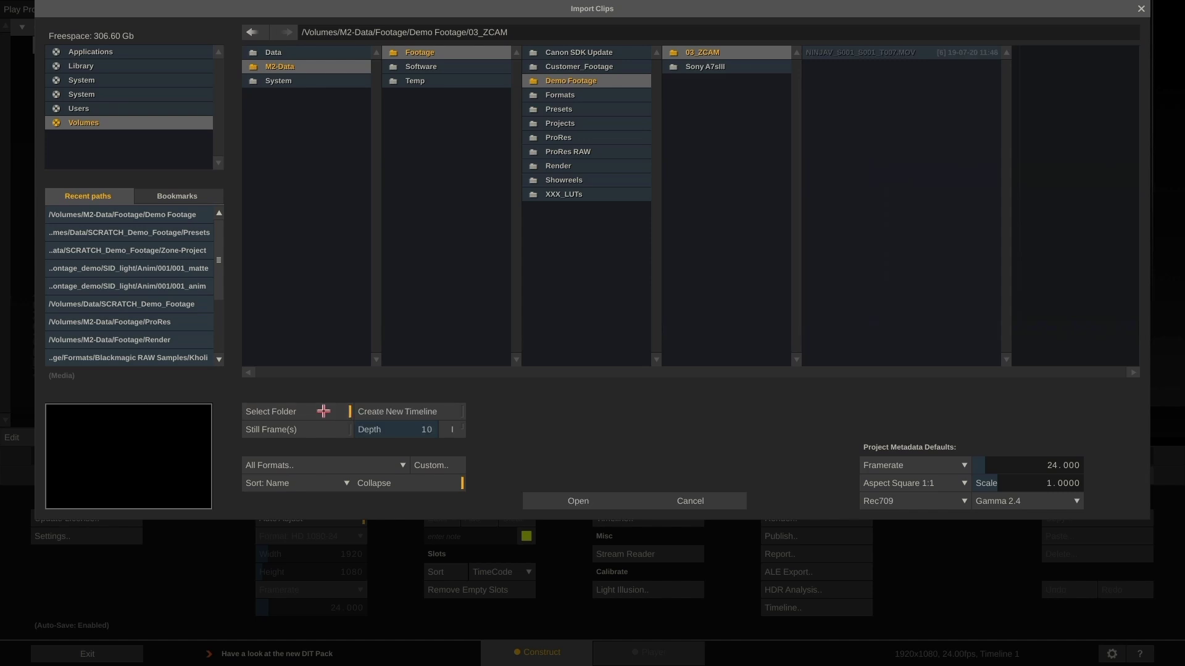
{"action": "left_click", "coordinate": [323, 412]}
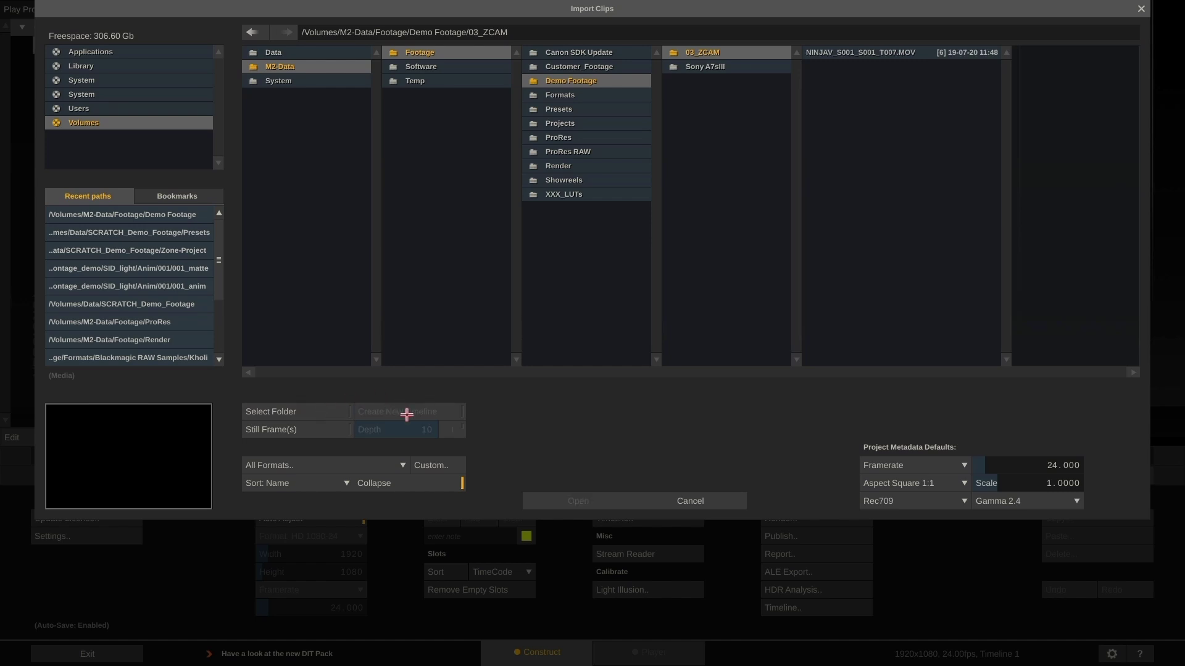
{"action": "left_click", "coordinate": [422, 483]}
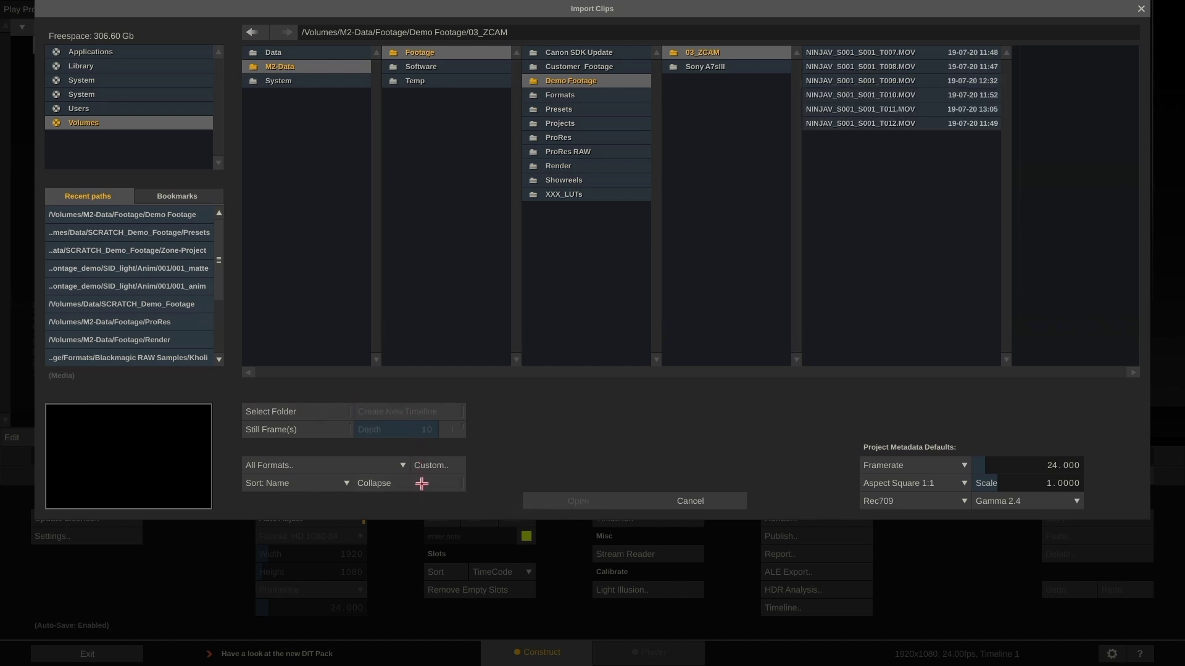
{"action": "left_click", "coordinate": [421, 483]}
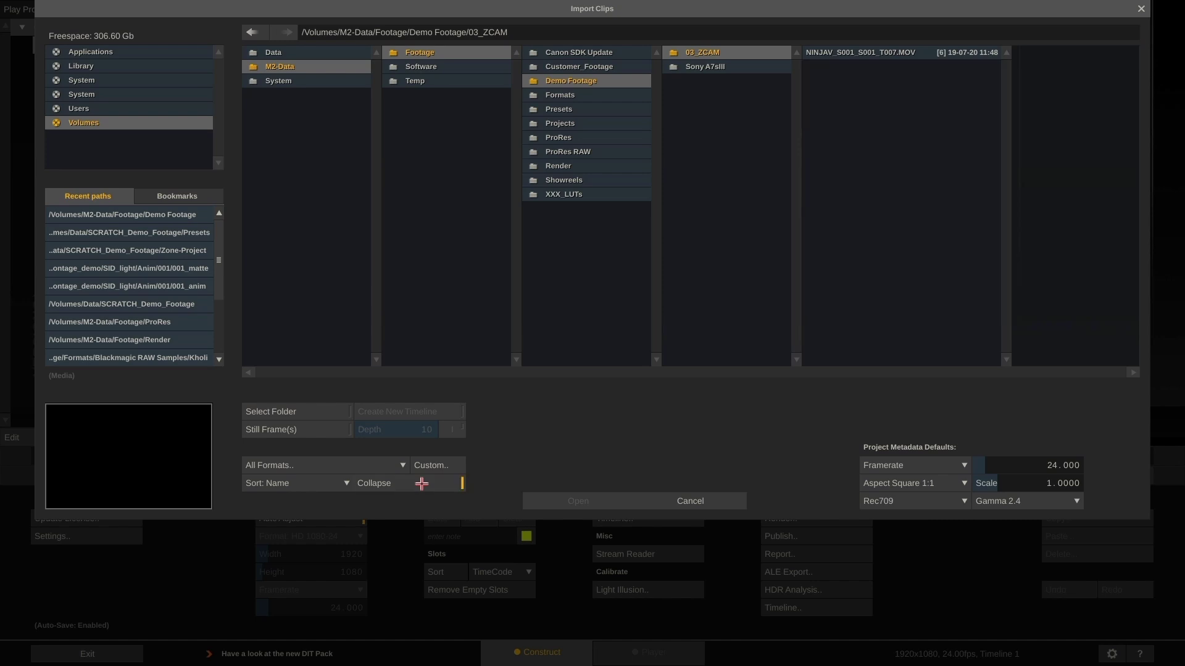
{"action": "left_click", "coordinate": [422, 483]}
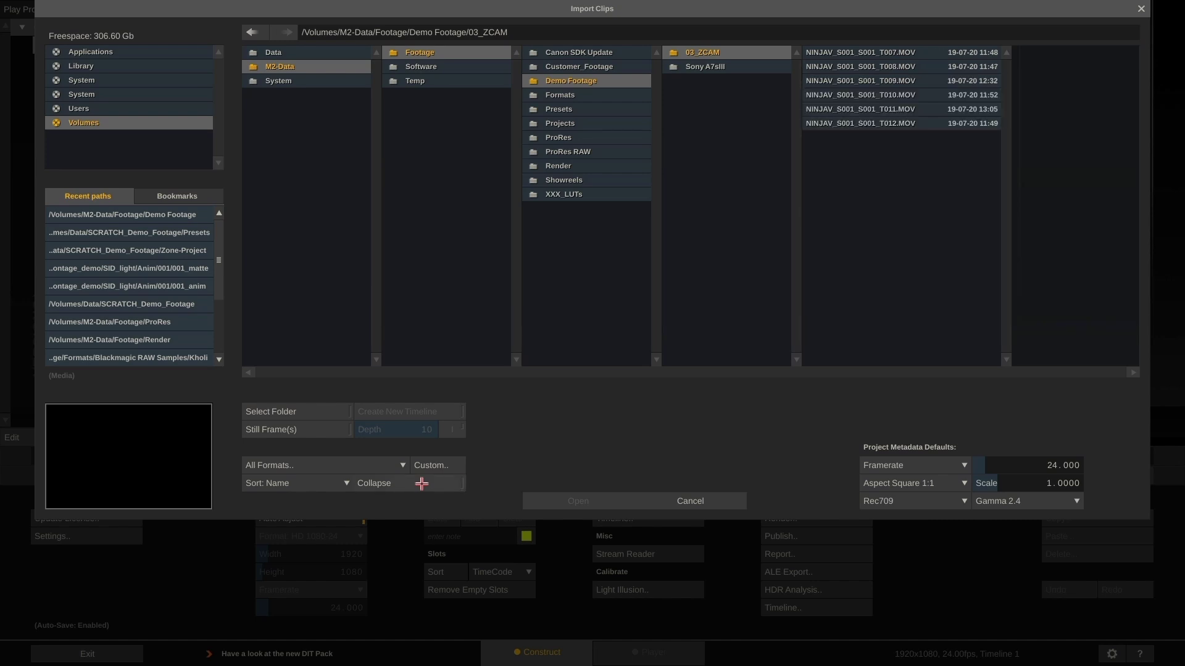
{"action": "left_click", "coordinate": [421, 483]}
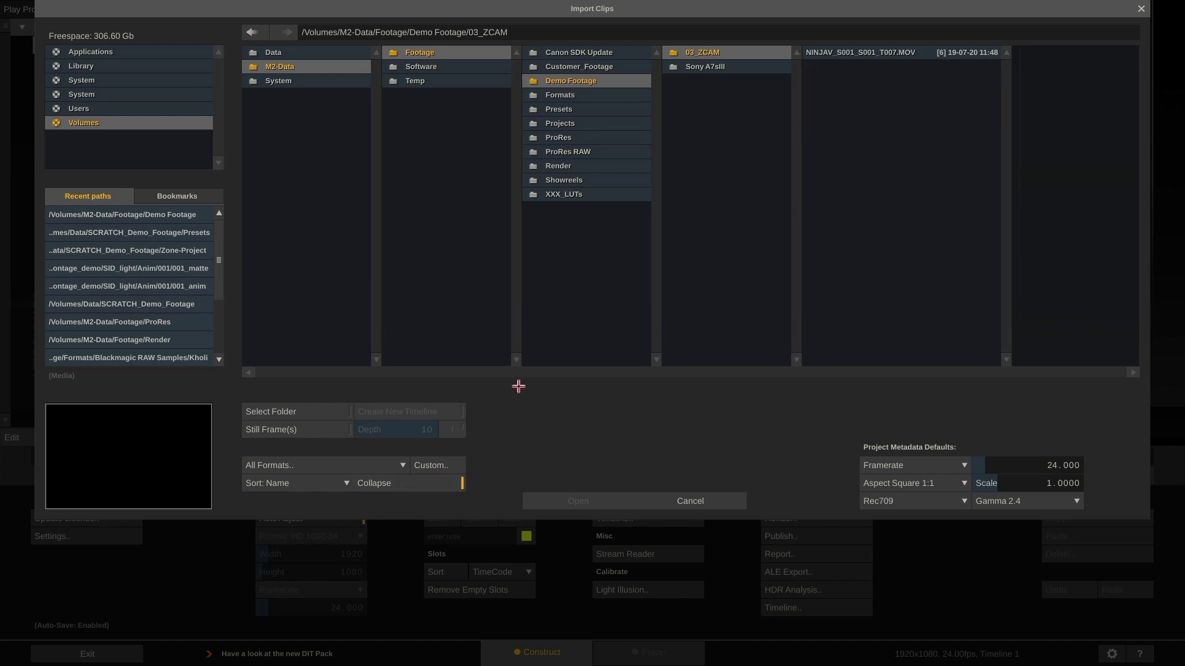
{"action": "left_click", "coordinate": [636, 81]}
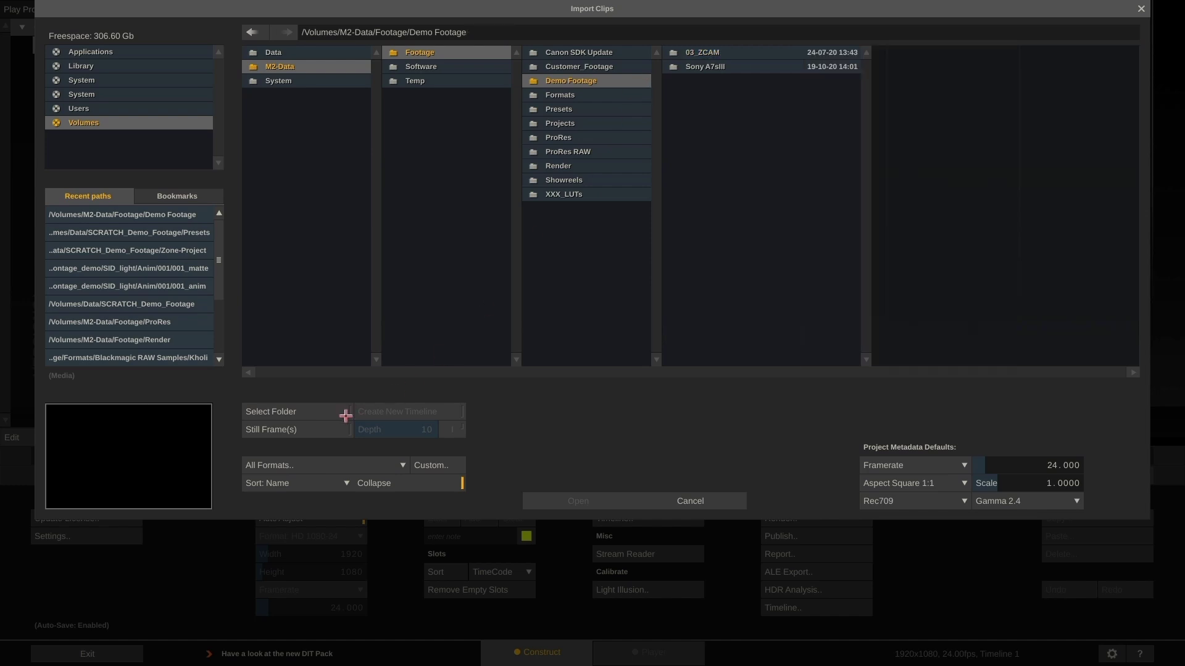
{"action": "left_click", "coordinate": [330, 412]}
Step: Import the clips, then view NINJAV_S001_S001_T007 in the Player and scale its picture
{"action": "left_click", "coordinate": [546, 496]}
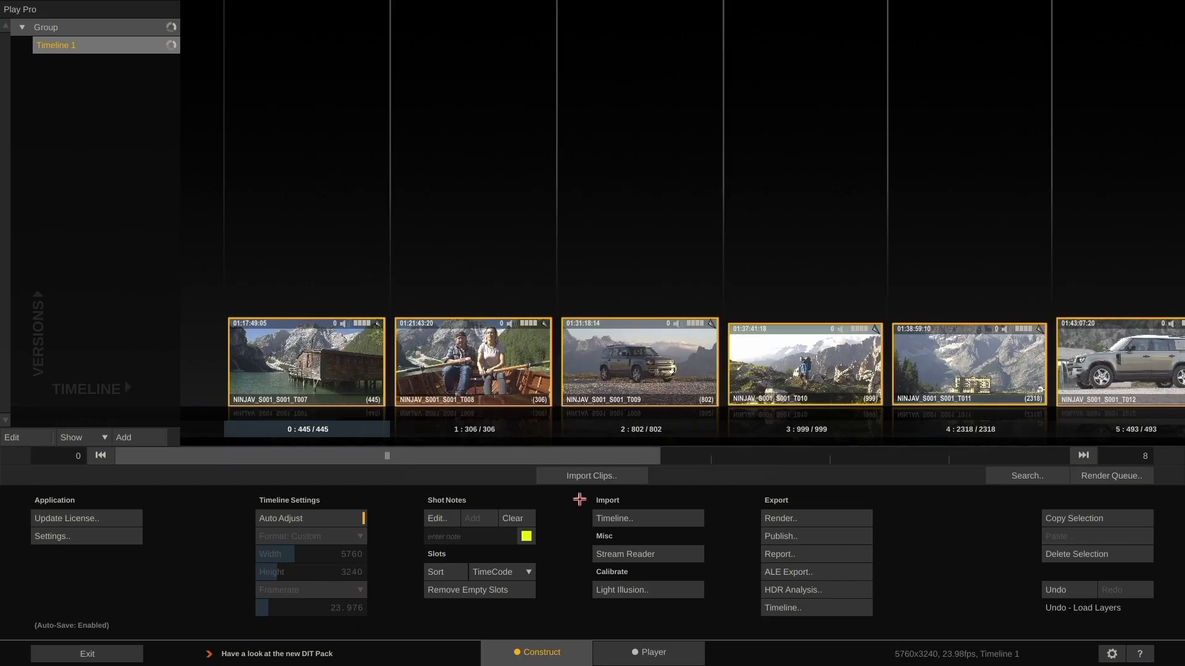
{"action": "left_click", "coordinate": [650, 655]}
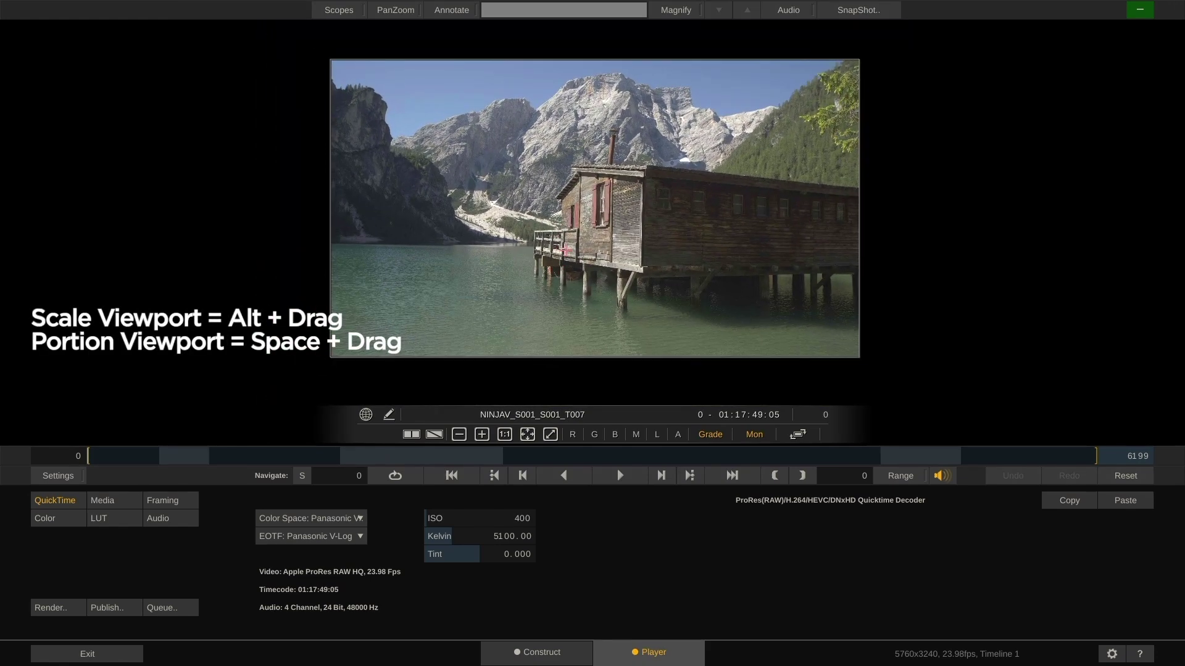
{"action": "left_click_drag", "start_coordinate": [594, 205], "coordinate": [593, 203]}
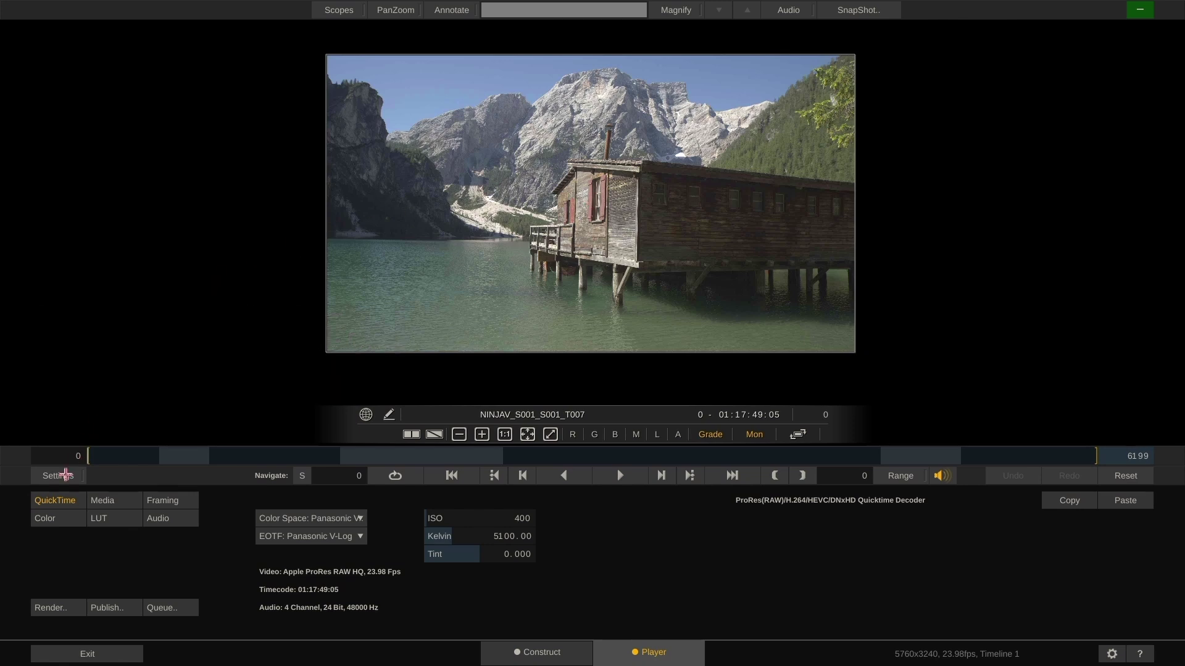
Step: Set the Interface and Split View monitor colorspaces to <source> in the Monitors settings
{"action": "left_click", "coordinate": [64, 476]}
{"action": "left_click", "coordinate": [120, 499]}
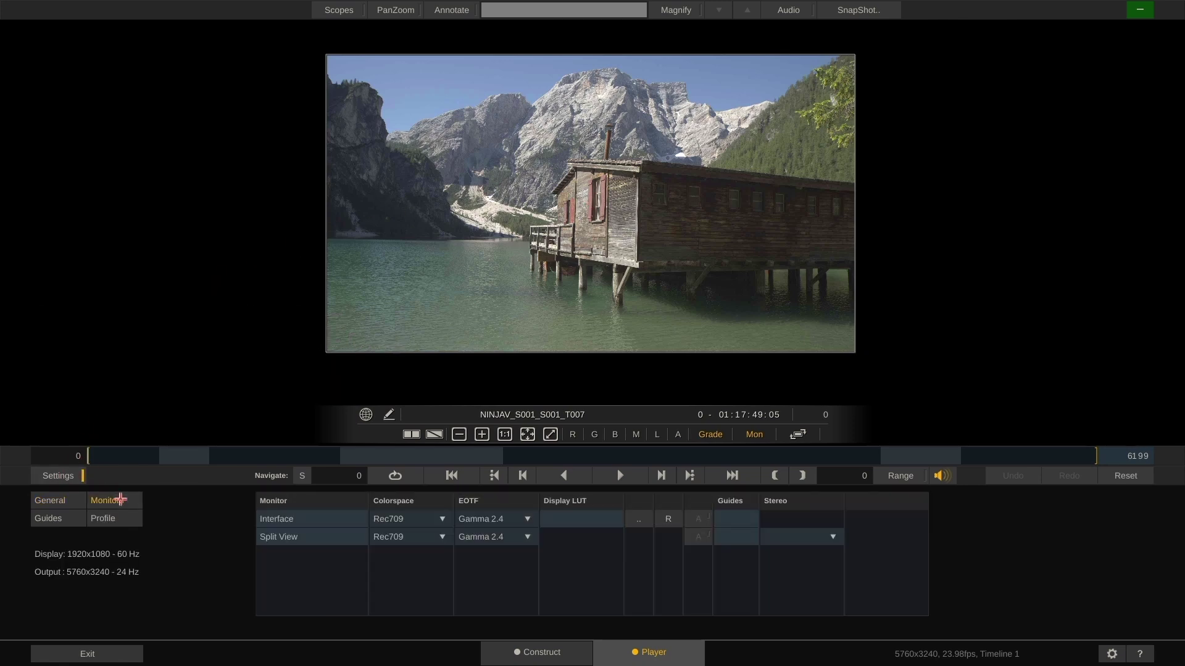
{"action": "left_click", "coordinate": [402, 519]}
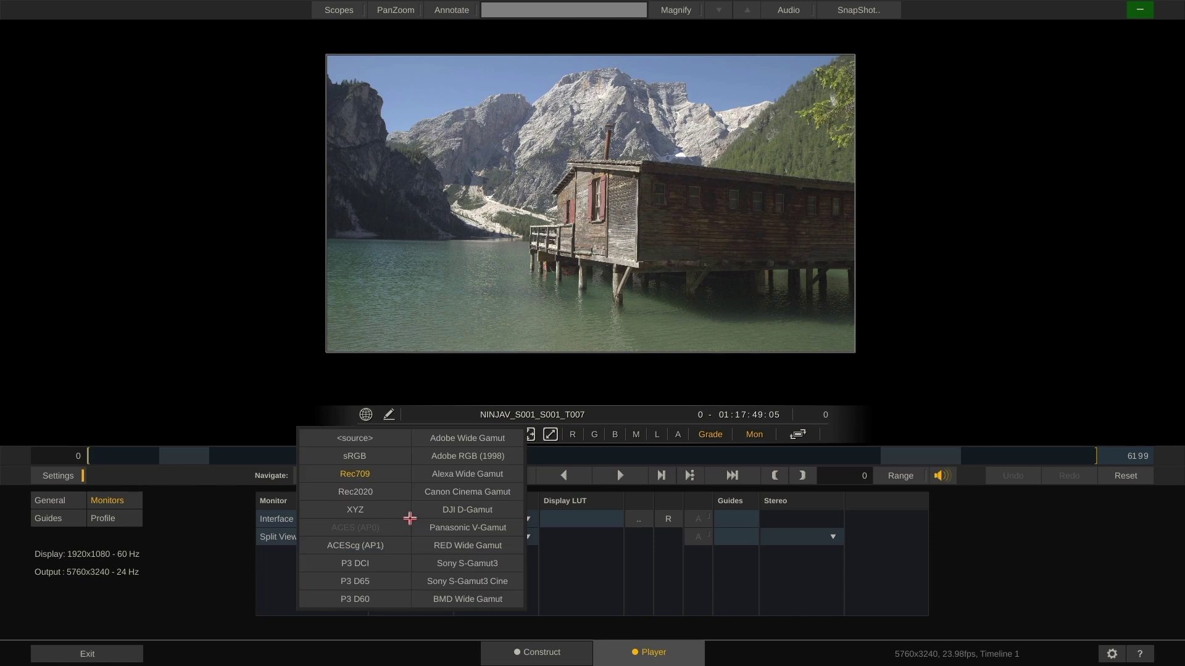
{"action": "left_click", "coordinate": [363, 465]}
{"action": "left_click", "coordinate": [414, 537]}
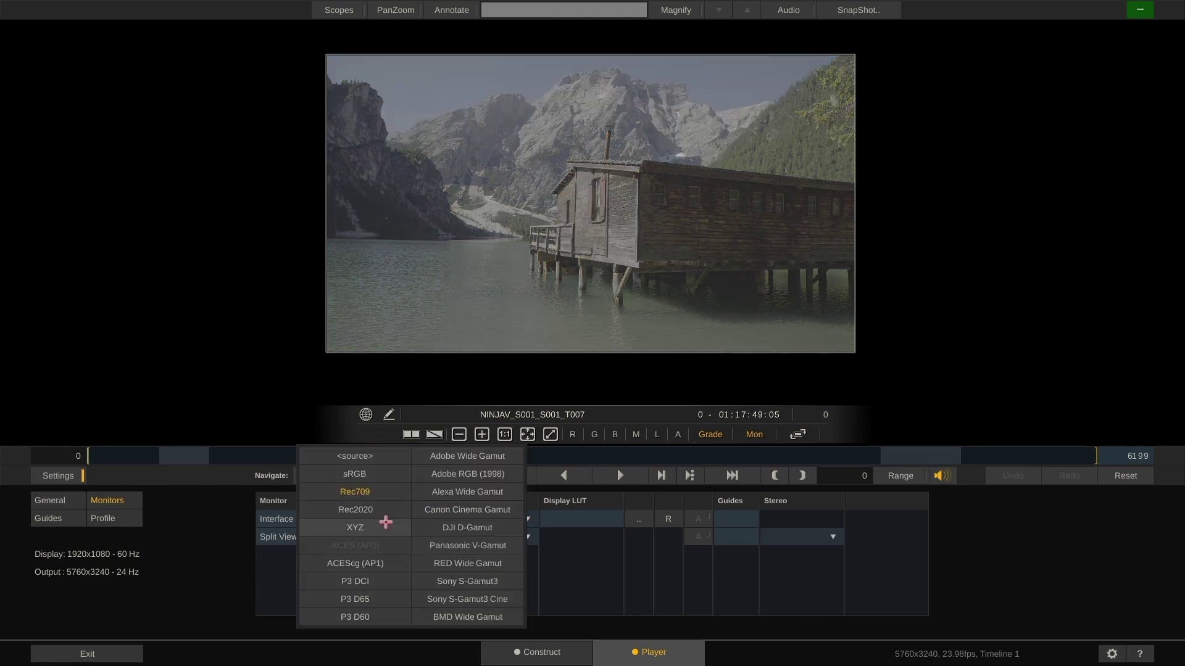
{"action": "left_click", "coordinate": [363, 459]}
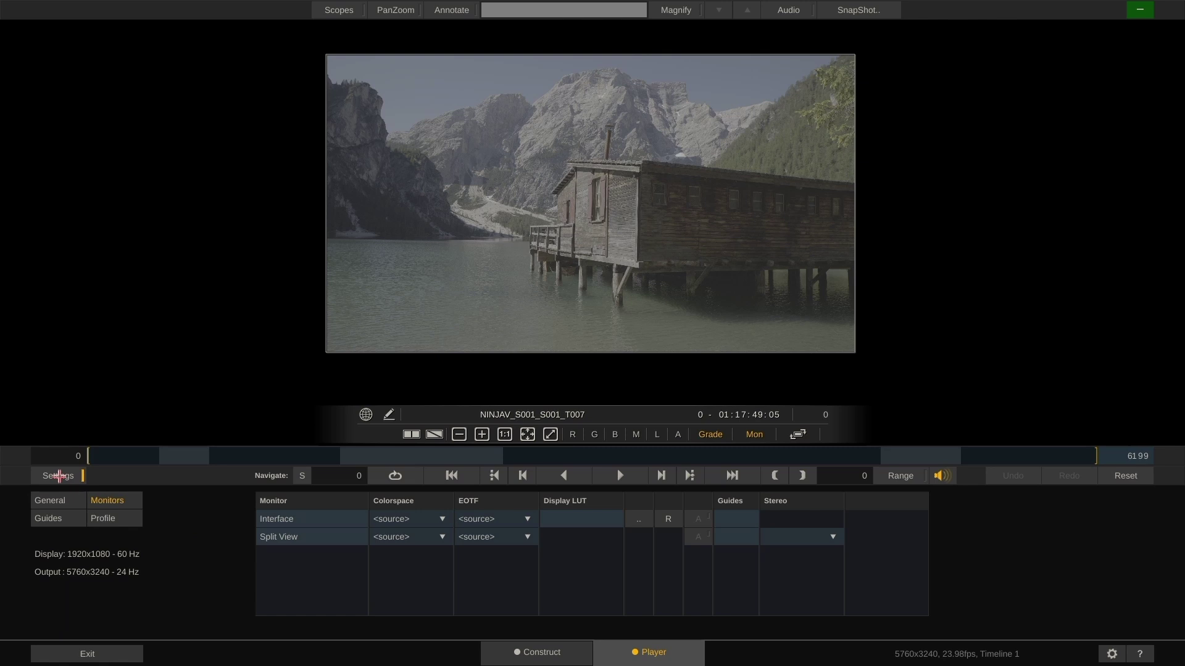
Step: Back in the clip's decode settings, widen the Metadata panel and scroll its camera and lens list
{"action": "left_click", "coordinate": [59, 475]}
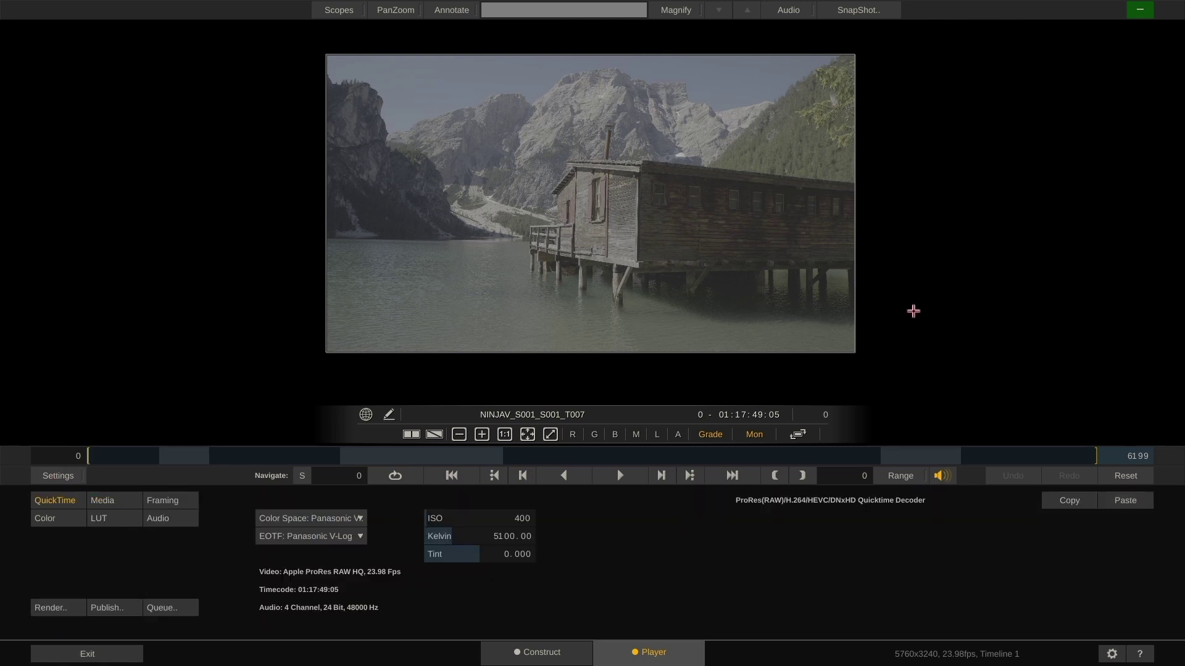
{"action": "mouse_move", "coordinate": [1180, 223]}
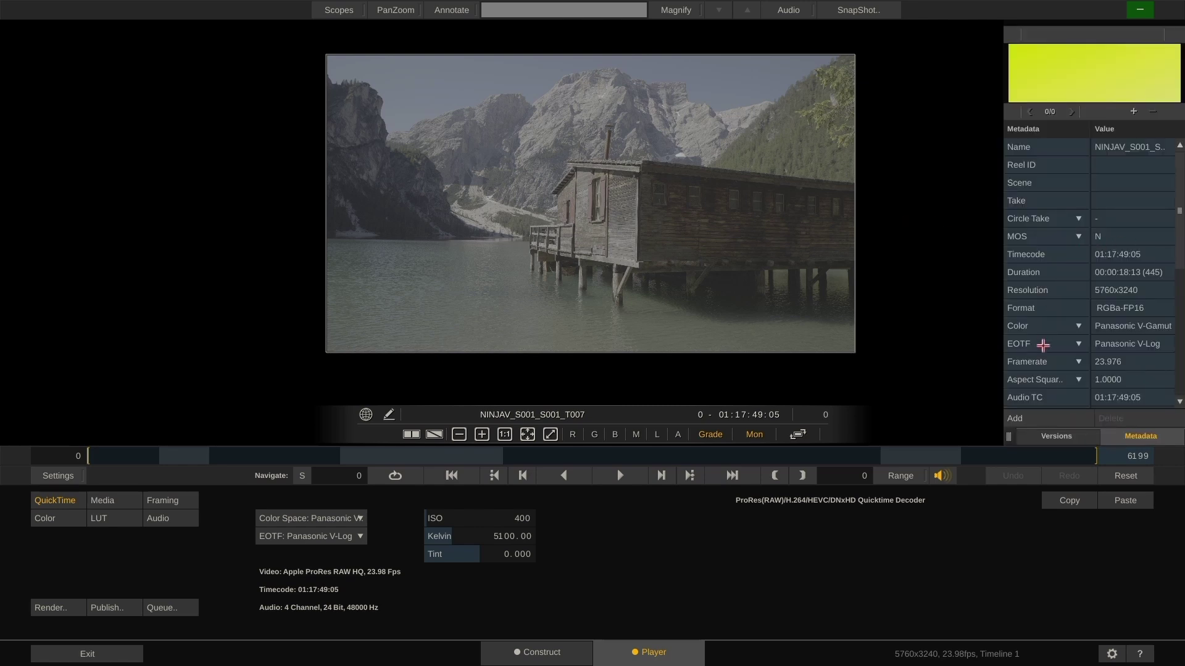
{"action": "left_click_drag", "start_coordinate": [1007, 435], "coordinate": [869, 441]}
{"action": "scroll", "coordinate": [994, 278], "scroll_direction": "down", "scroll_amount": 5}
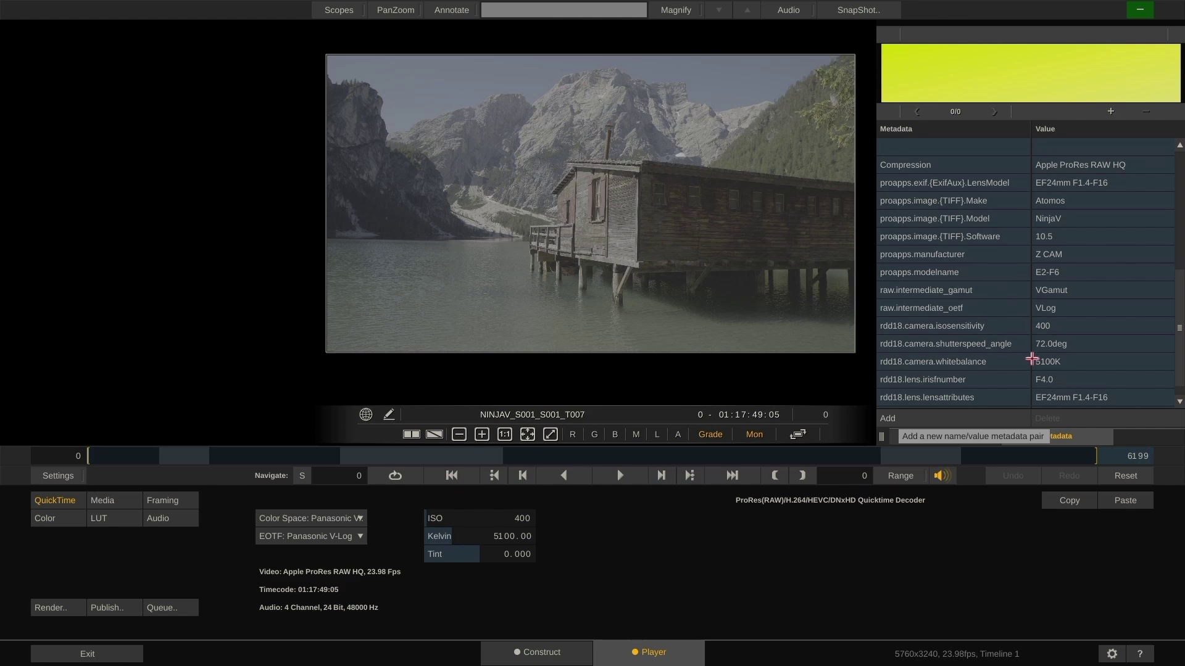
{"action": "scroll", "coordinate": [1112, 349], "scroll_direction": "down", "scroll_amount": 1}
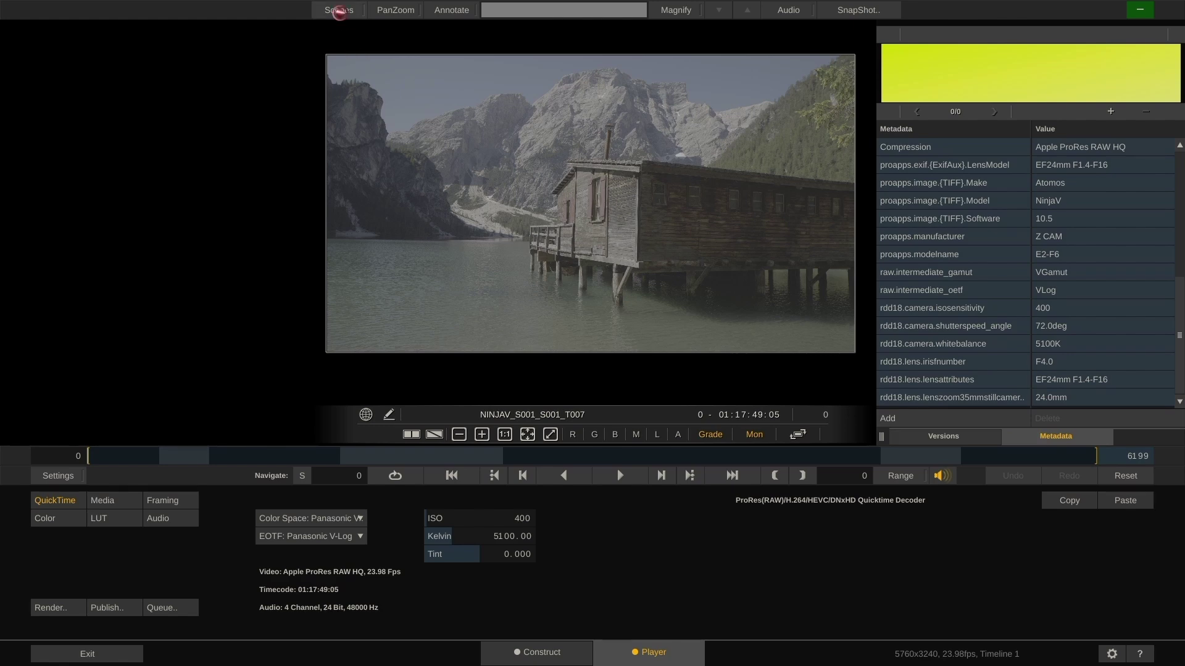
{"action": "left_click", "coordinate": [339, 13]}
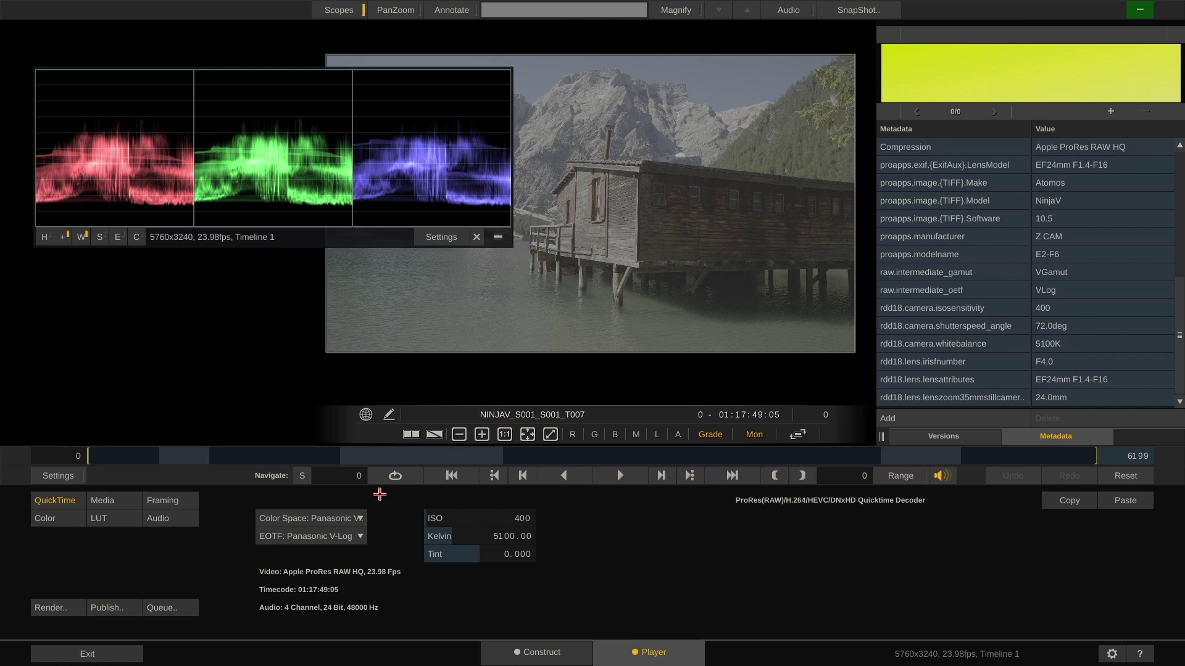
{"action": "left_click", "coordinate": [476, 237]}
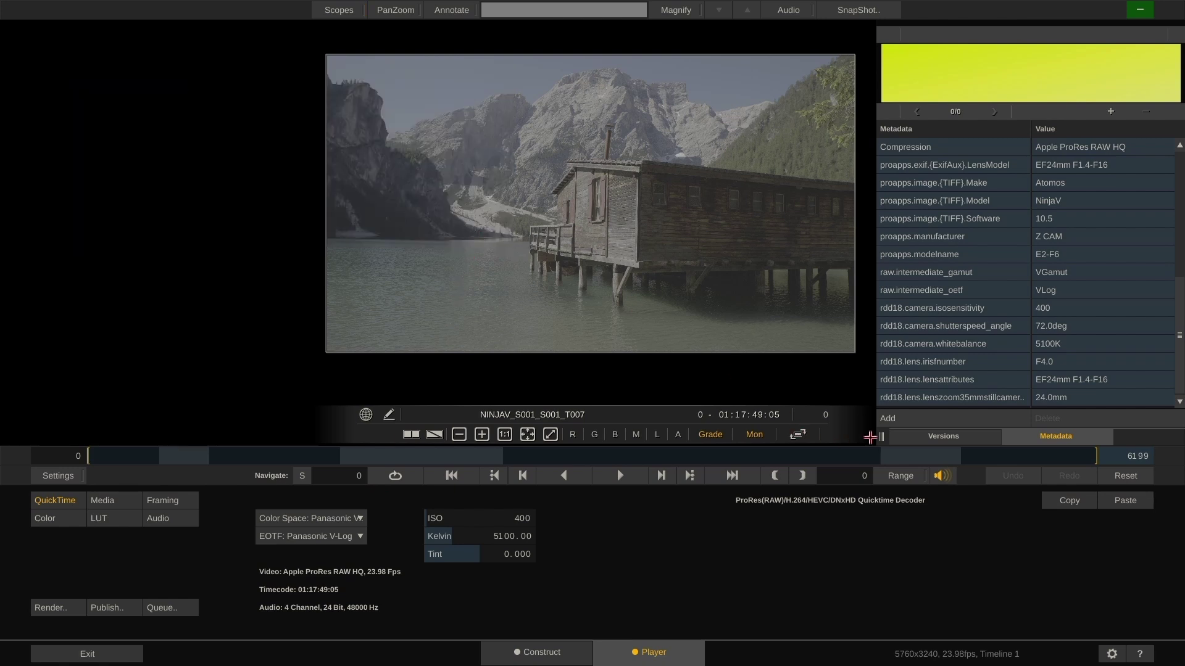
Step: Narrow the Metadata panel, try other Kelvin values, reset to 5100, then select the VGamut and VLog rows
{"action": "left_click_drag", "start_coordinate": [880, 439], "coordinate": [1003, 437]}
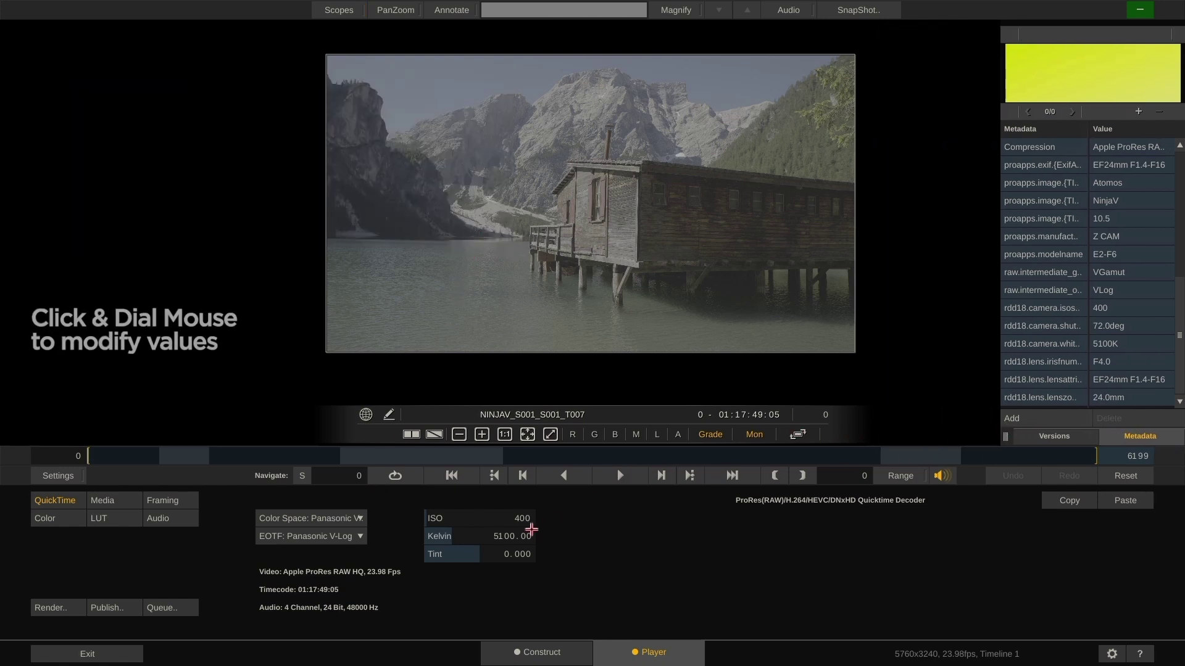
{"action": "mouse_move", "coordinate": [531, 529]}
{"action": "left_mouse_down"}
{"action": "mouse_move", "coordinate": [486, 553]}
{"action": "mouse_move", "coordinate": [484, 534]}
{"action": "mouse_move", "coordinate": [470, 558]}
{"action": "mouse_move", "coordinate": [529, 553]}
{"action": "mouse_move", "coordinate": [524, 518]}
{"action": "mouse_move", "coordinate": [536, 531]}
{"action": "mouse_move", "coordinate": [529, 553]}
{"action": "mouse_move", "coordinate": [519, 536]}
{"action": "left_mouse_up"}
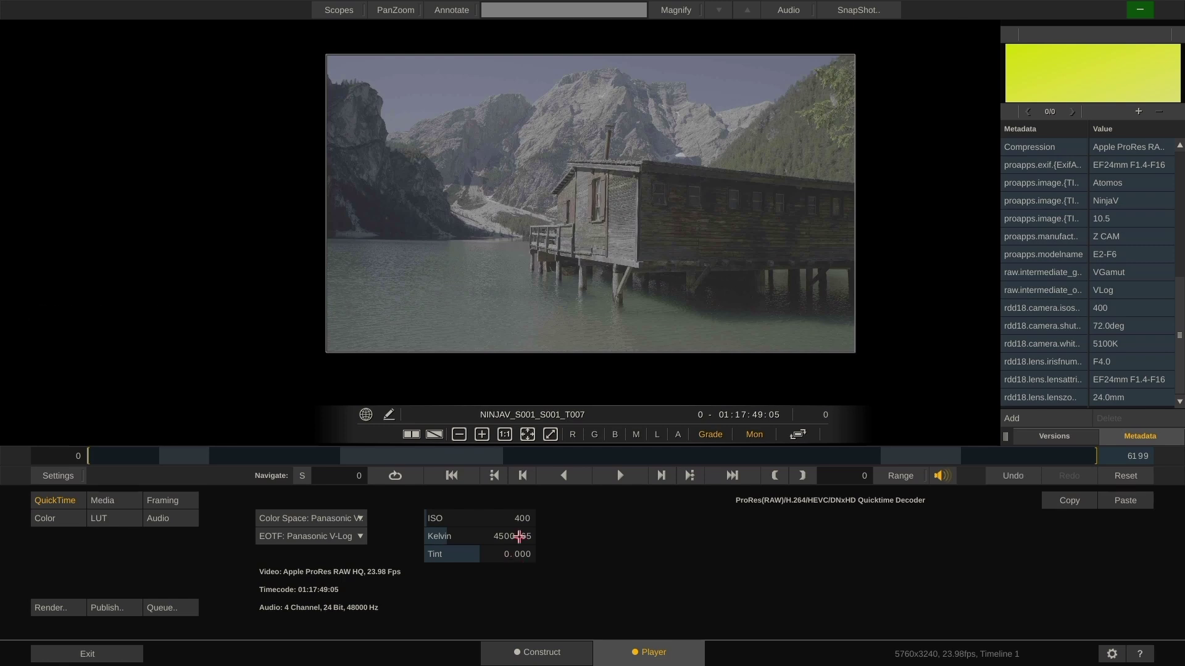
{"action": "left_click", "coordinate": [519, 536]}
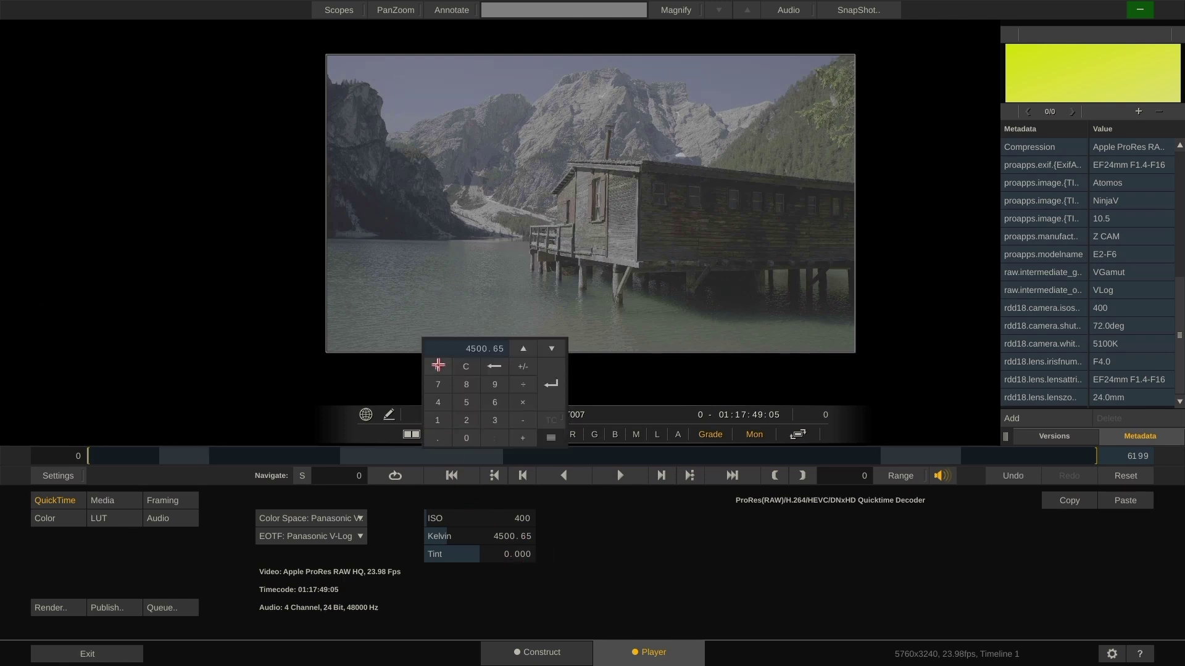
{"action": "left_click", "coordinate": [438, 366]}
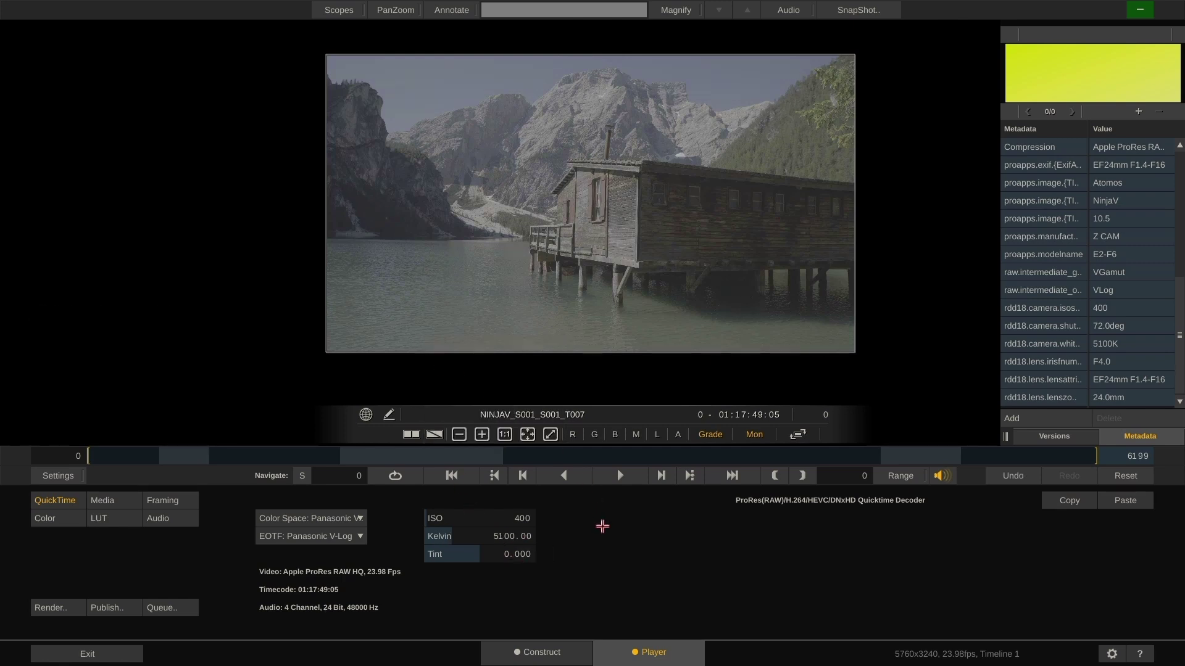
{"action": "left_click", "coordinate": [1130, 271]}
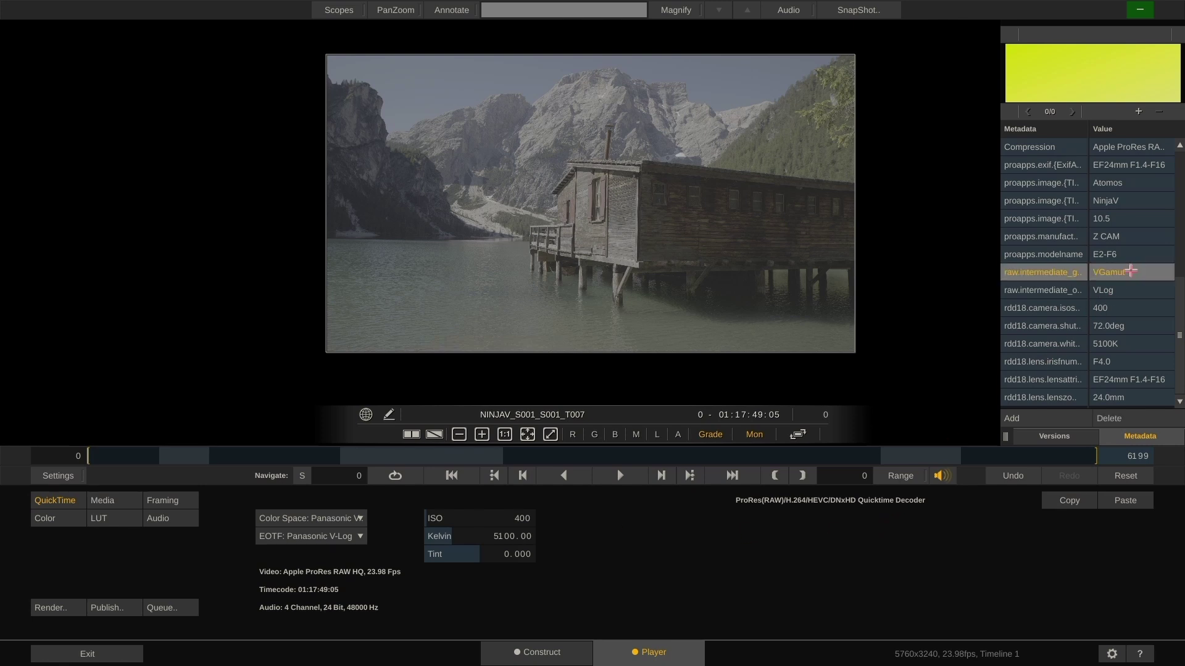
{"action": "left_click", "coordinate": [1127, 292]}
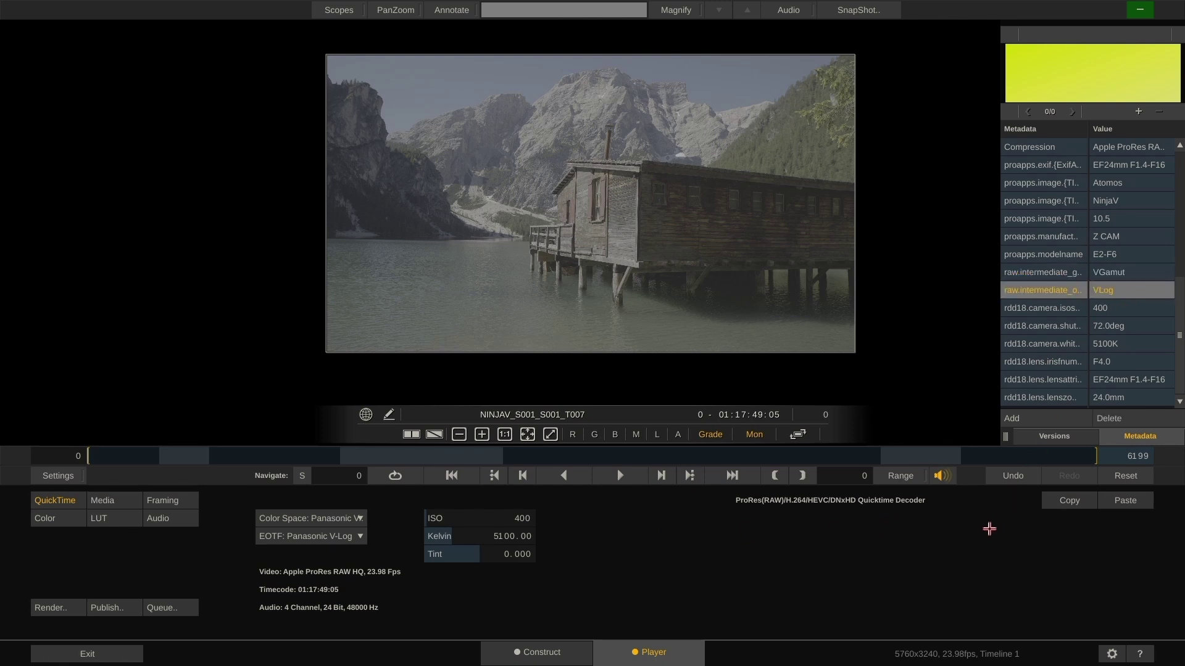
Step: Inspect the clip's Framing, Color and LUT settings, then return to Timeline 1's Construct view
{"action": "left_click", "coordinate": [185, 501]}
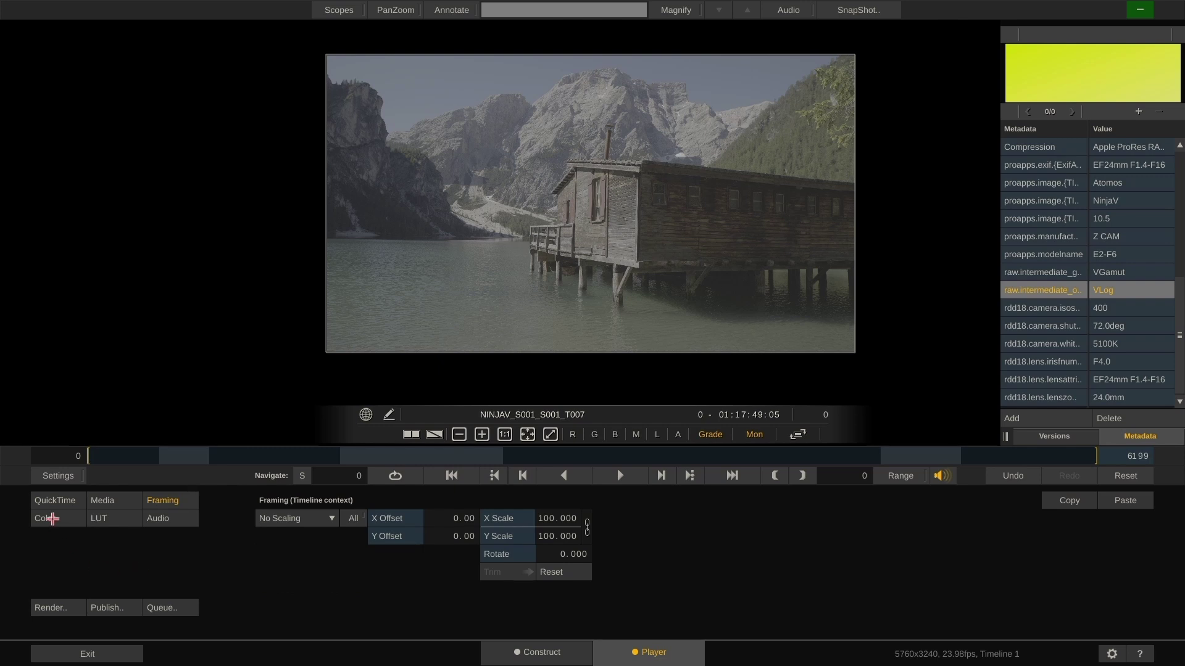
{"action": "left_click", "coordinate": [52, 519]}
{"action": "left_click", "coordinate": [124, 515]}
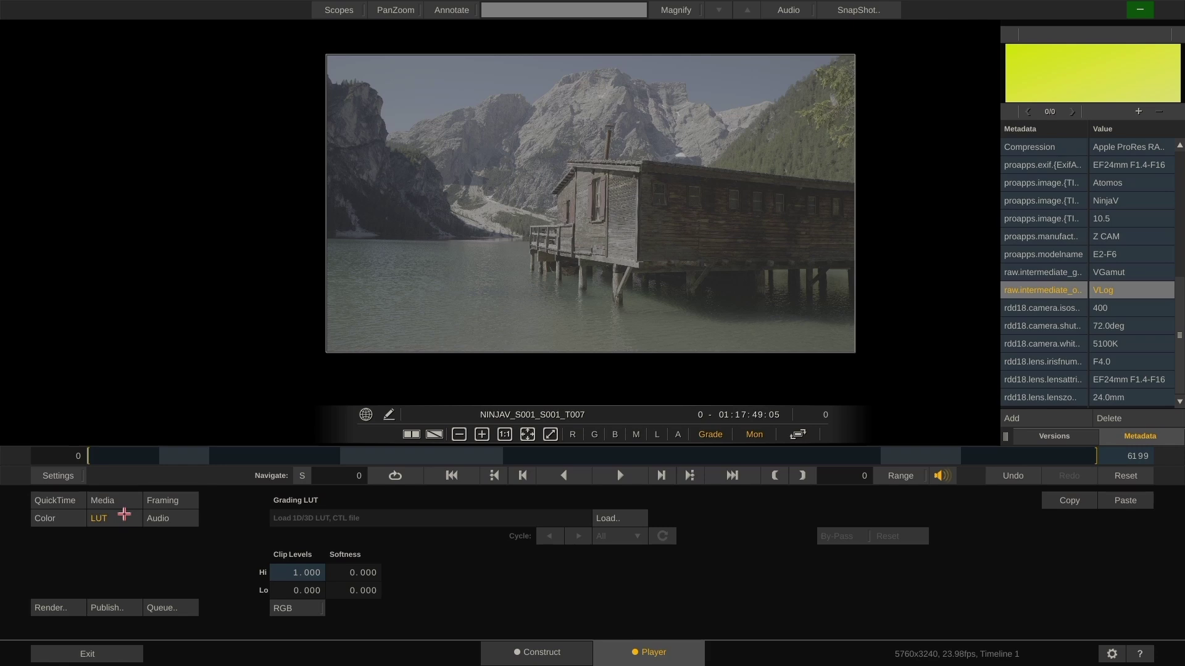
{"action": "left_click", "coordinate": [539, 651]}
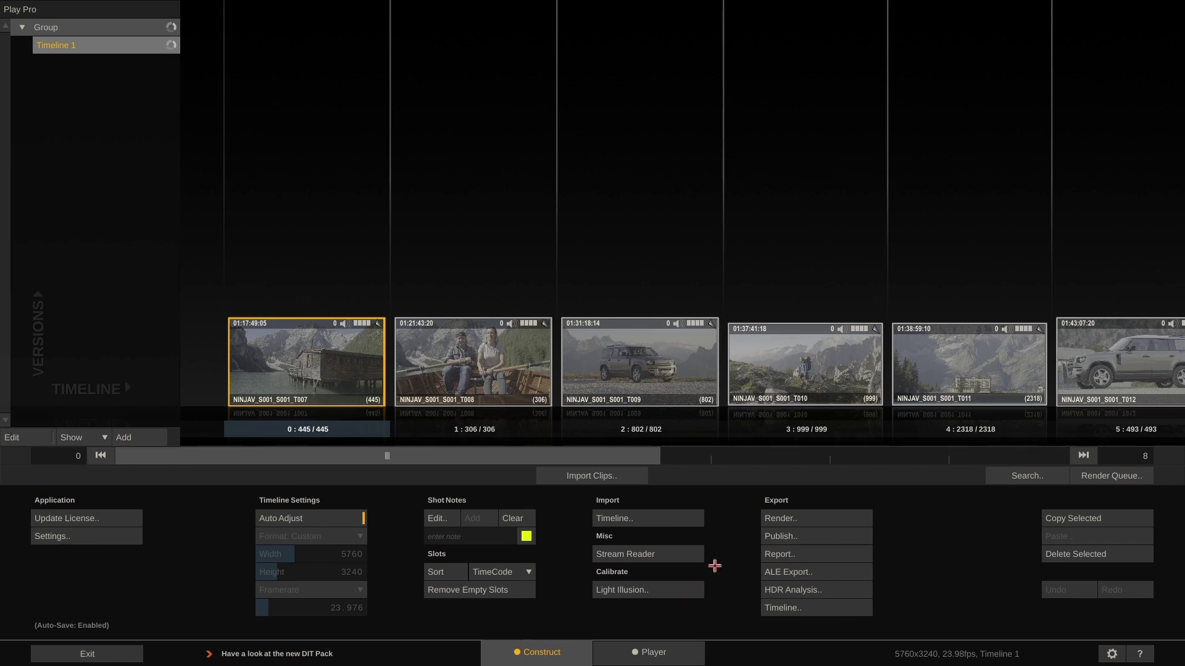
Step: Render the Timeline as Same as Source format using the Apple ProRes codec at 4444 XQ
{"action": "left_click", "coordinate": [827, 522]}
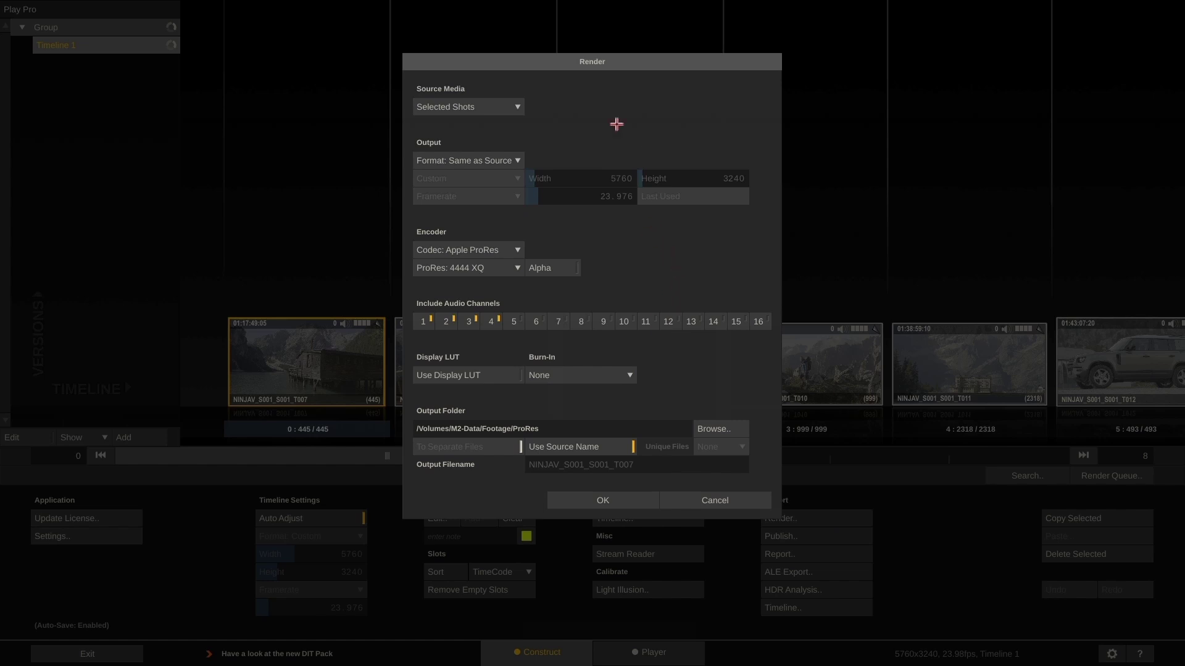
{"action": "left_click", "coordinate": [510, 106]}
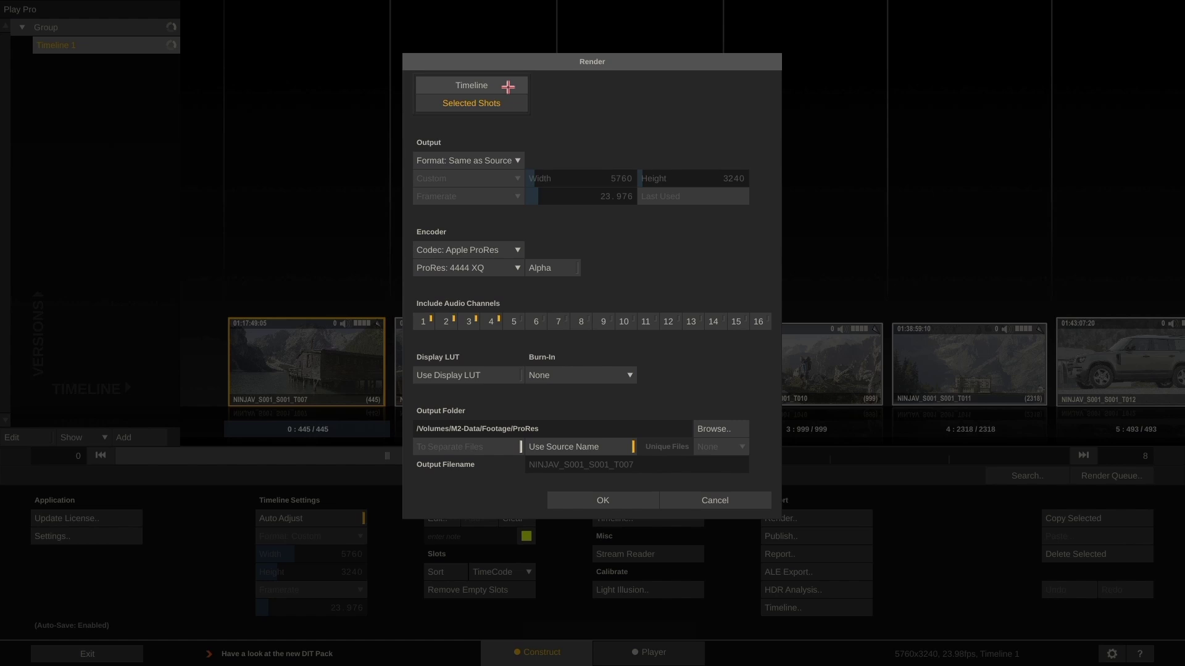
{"action": "left_click", "coordinate": [507, 87]}
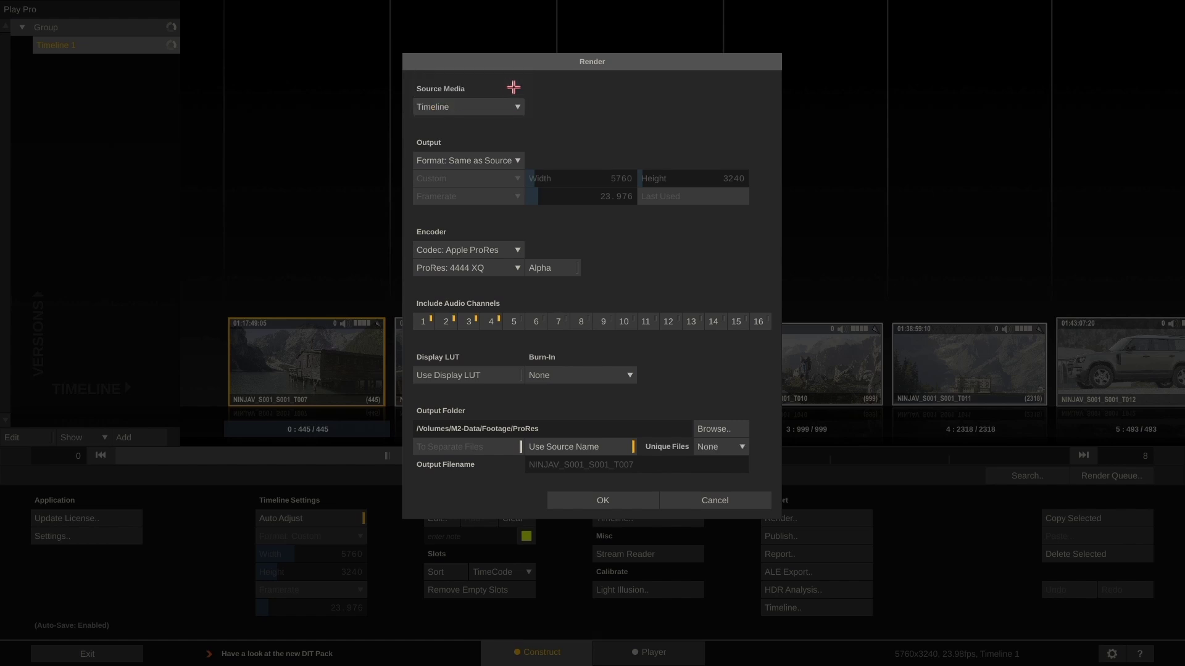
{"action": "left_click", "coordinate": [510, 161]}
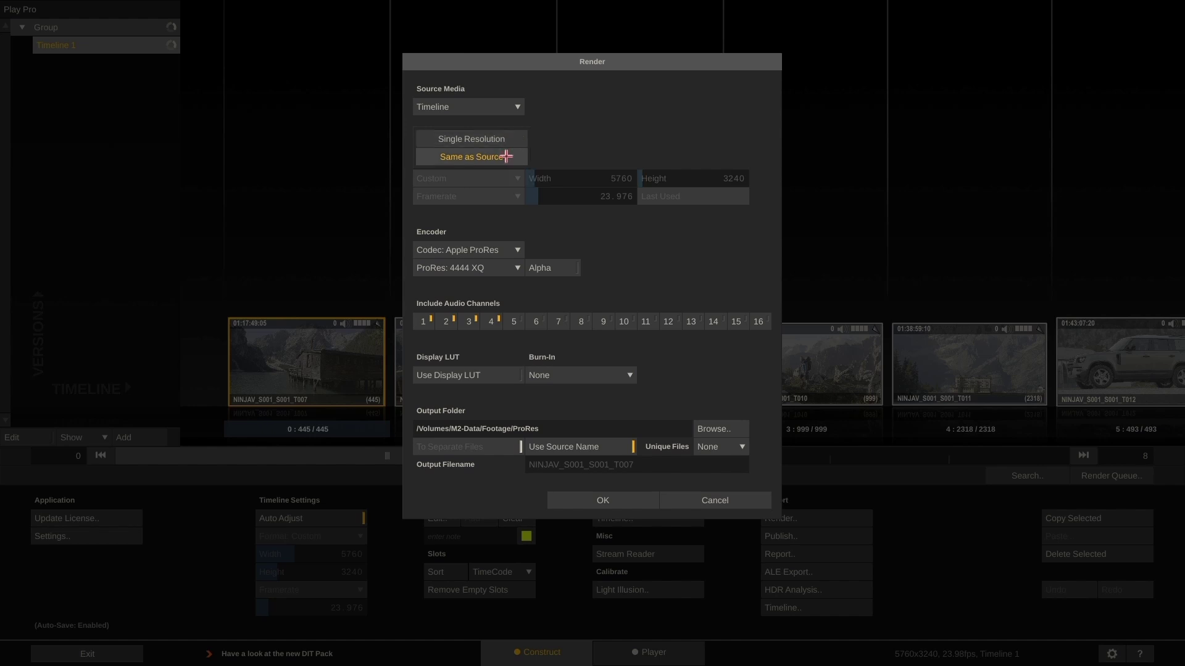
{"action": "left_click", "coordinate": [512, 158]}
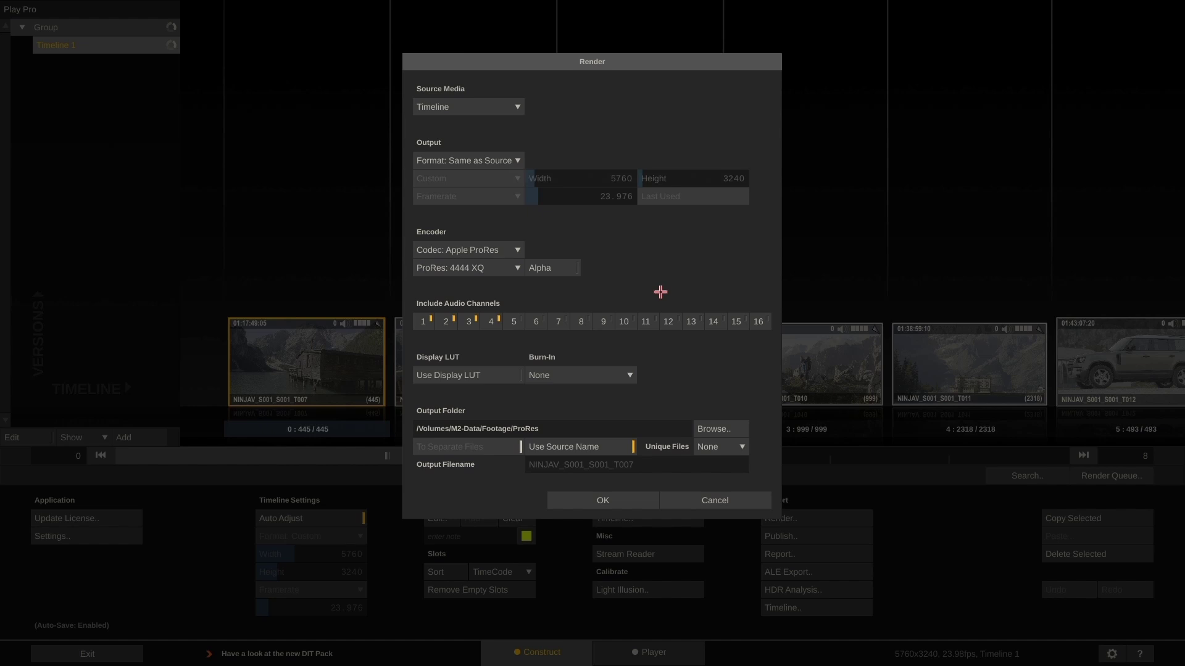
{"action": "left_click", "coordinate": [514, 248]}
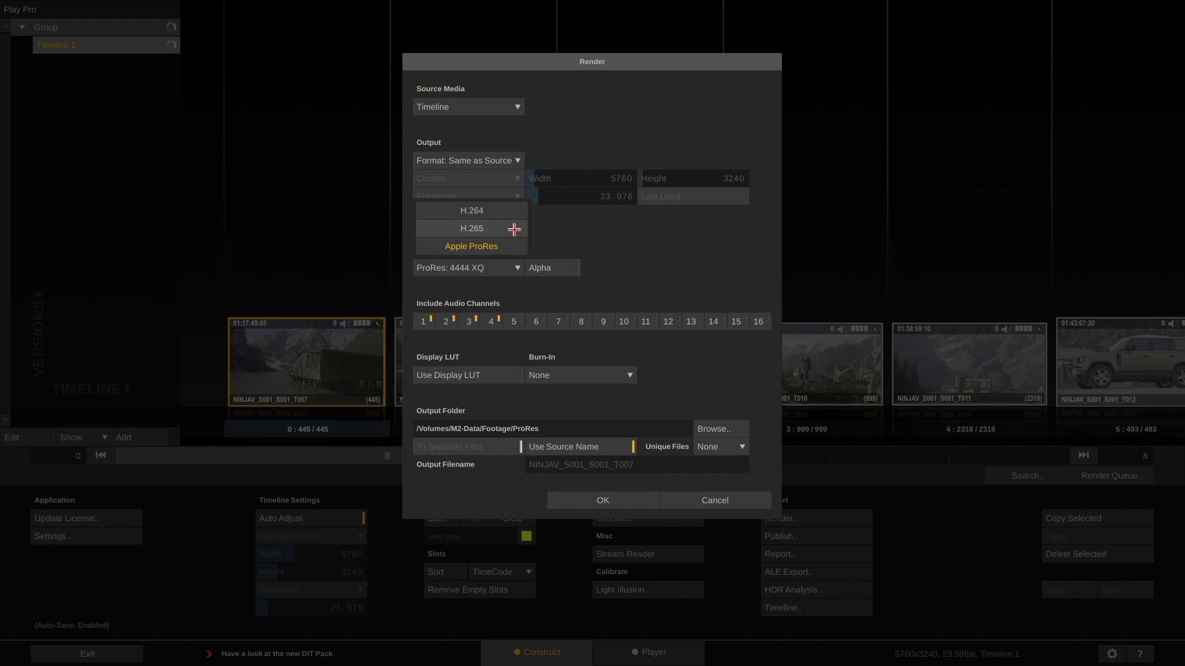
{"action": "left_click", "coordinate": [511, 245]}
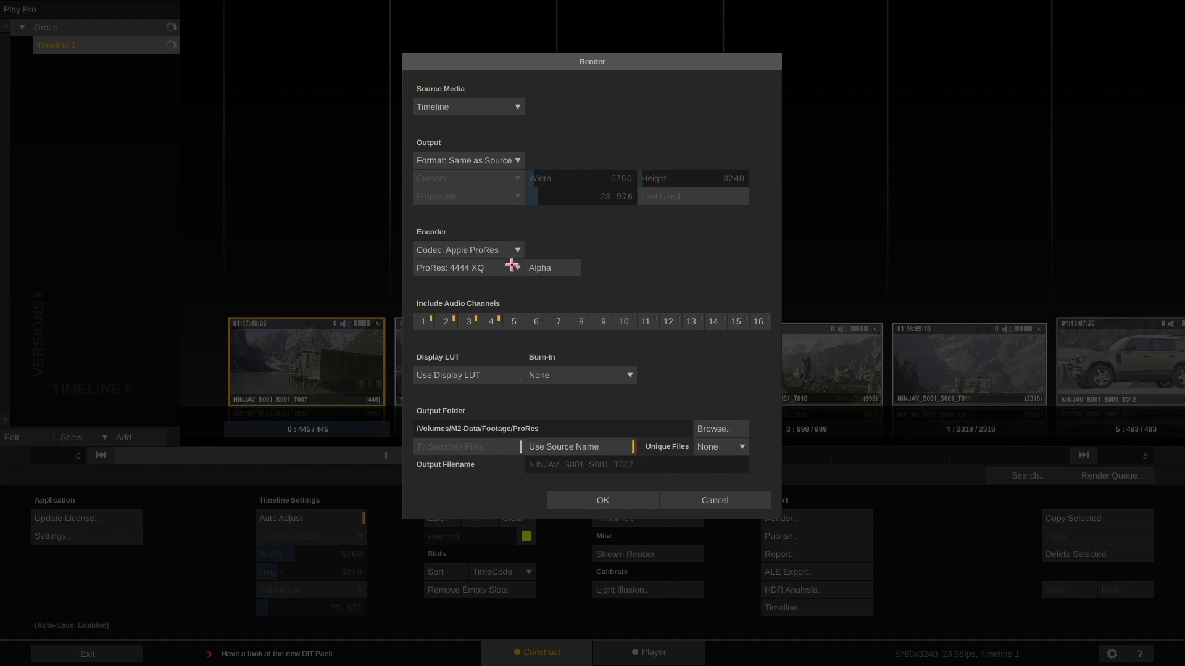
{"action": "left_click", "coordinate": [512, 266]}
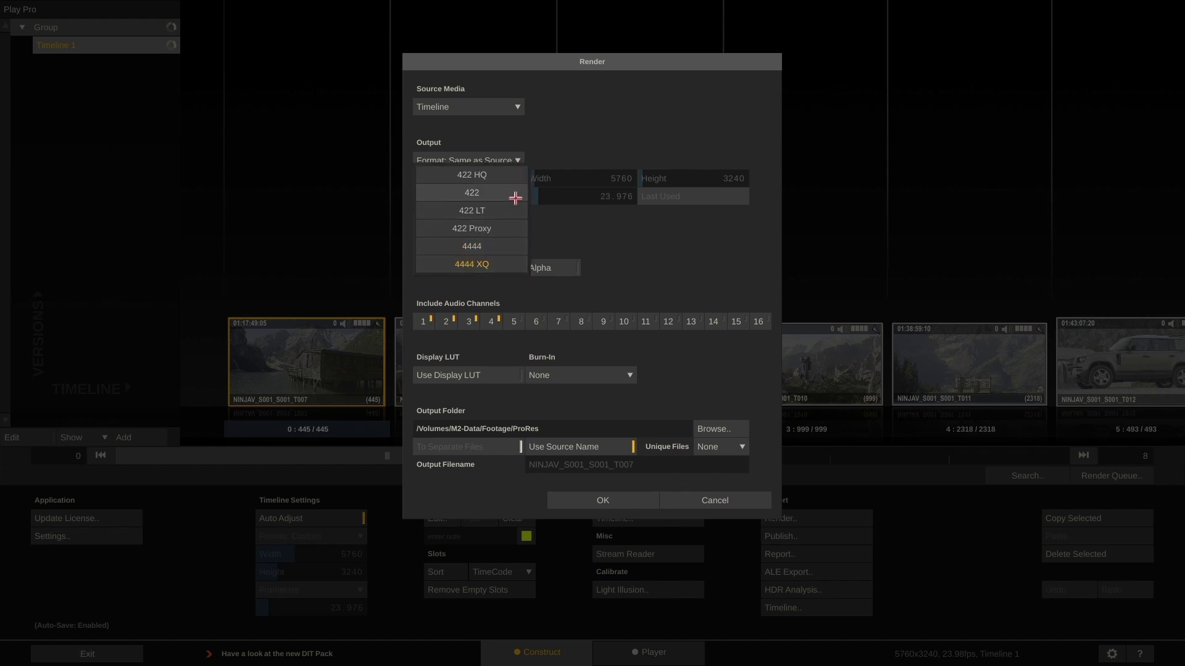
{"action": "left_click", "coordinate": [503, 264]}
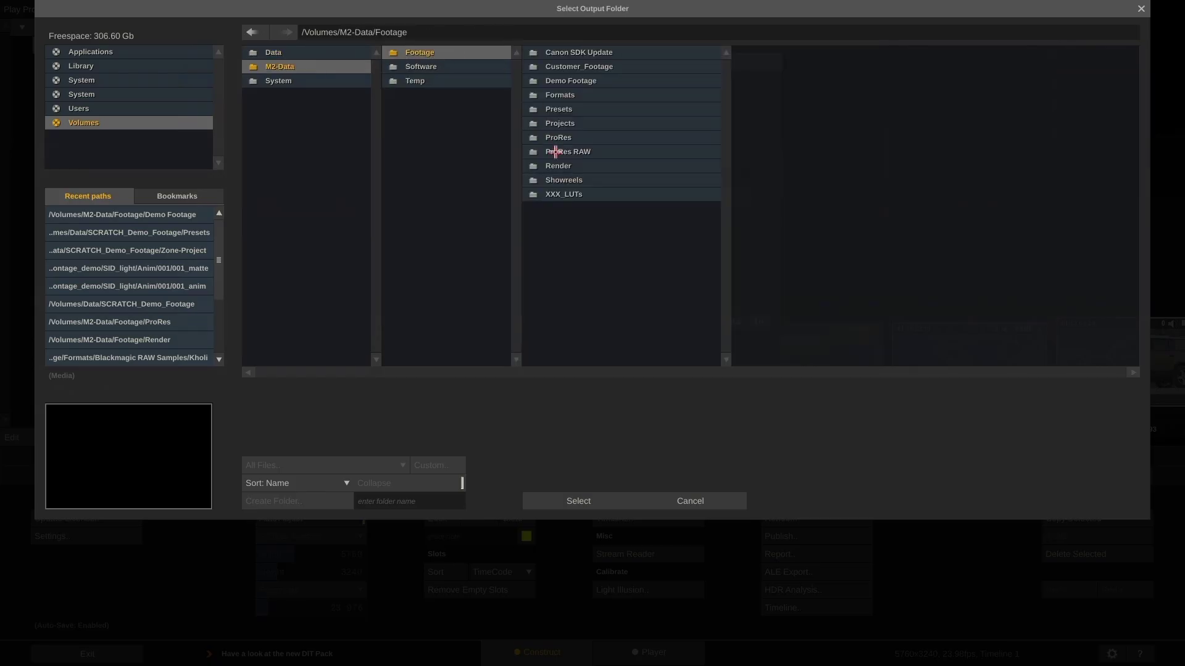
Step: Output to /Volumes/M2-Data/Footage/Render with Use Source Name enabled, and queue the render
{"action": "left_click", "coordinate": [559, 166]}
{"action": "left_click", "coordinate": [583, 497]}
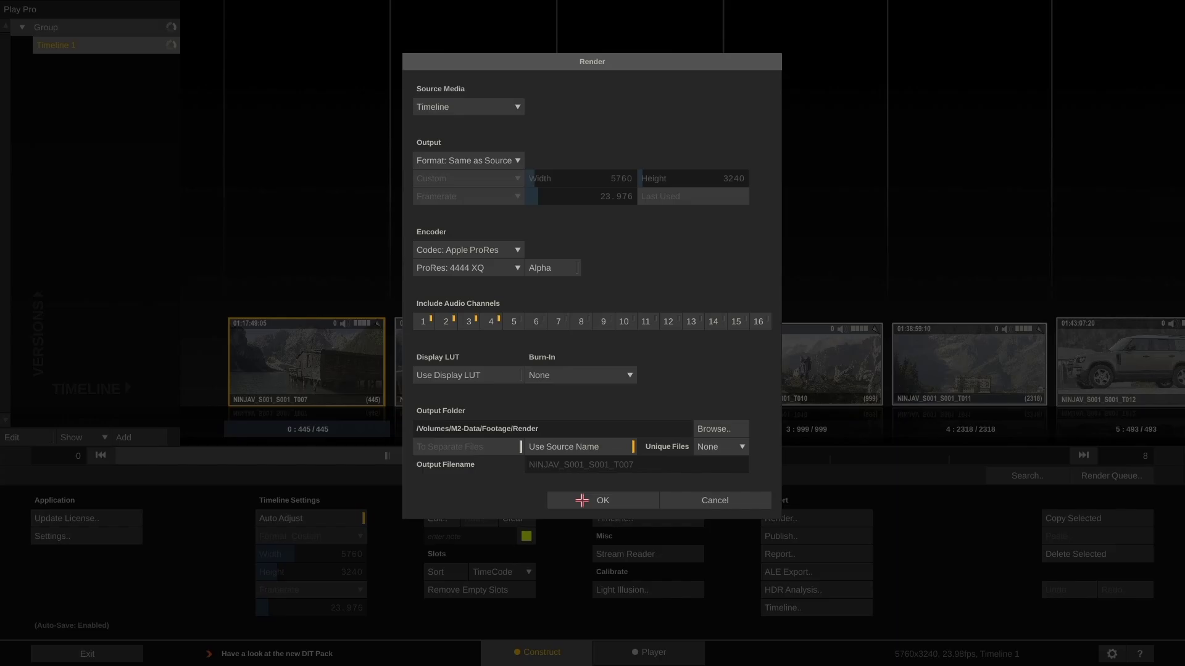
{"action": "left_click", "coordinate": [616, 446]}
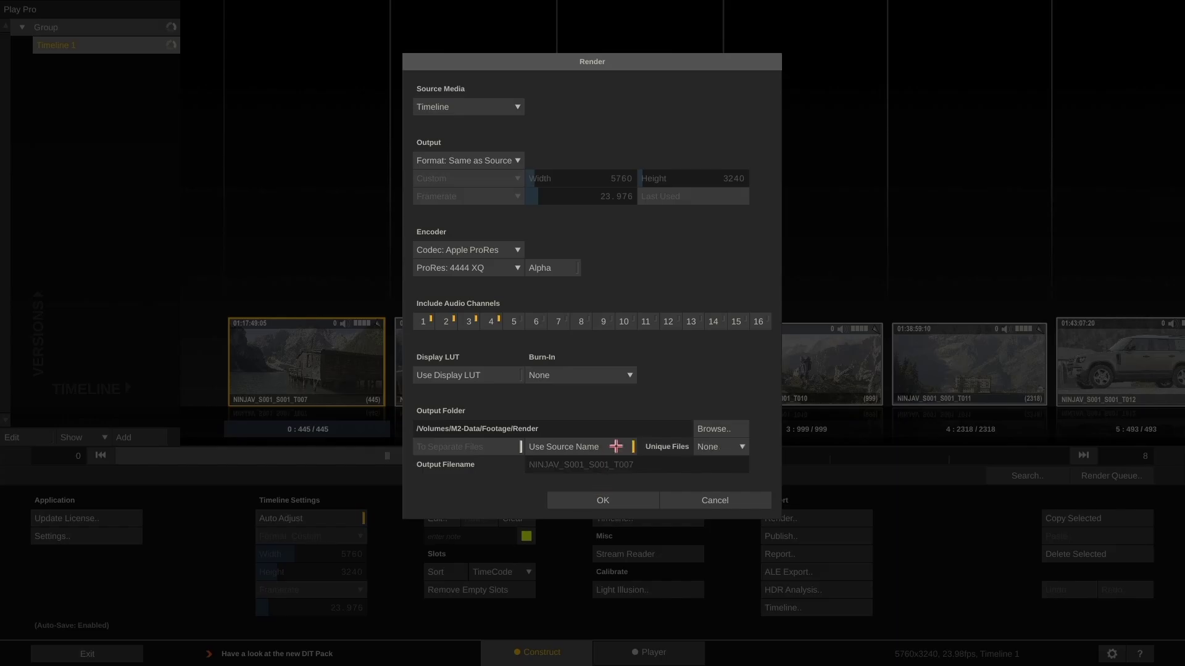
{"action": "left_click", "coordinate": [579, 499]}
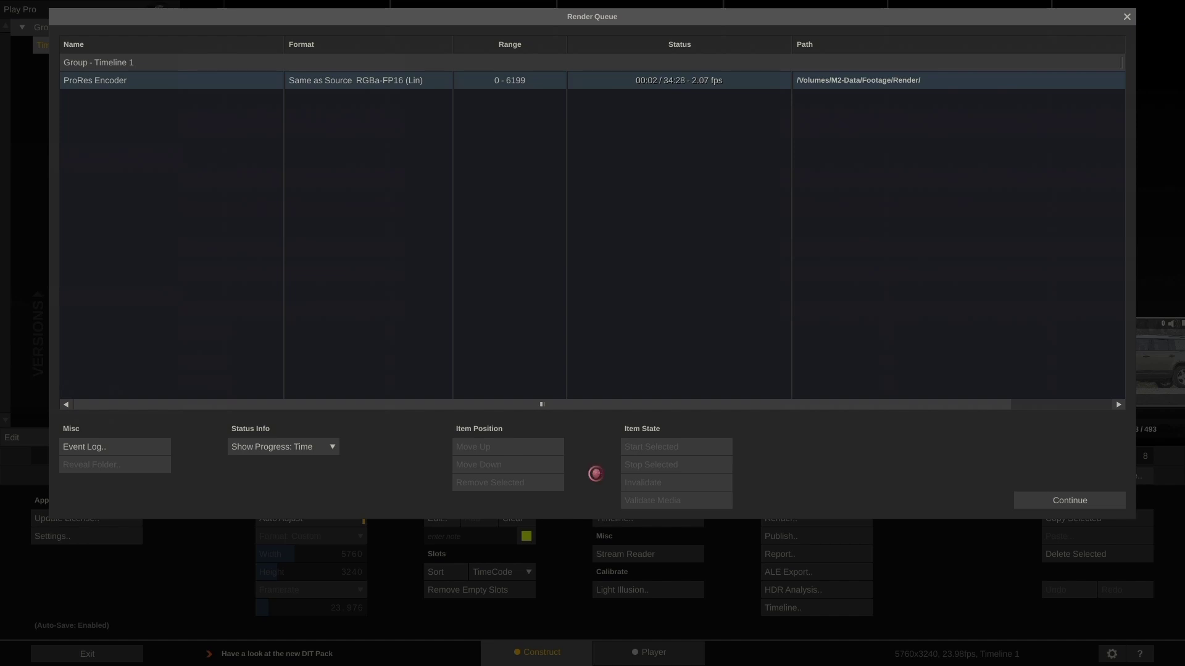
Step: Continue past the render queue and add Timeline 2 and Timeline 3
{"action": "left_click", "coordinate": [1050, 498]}
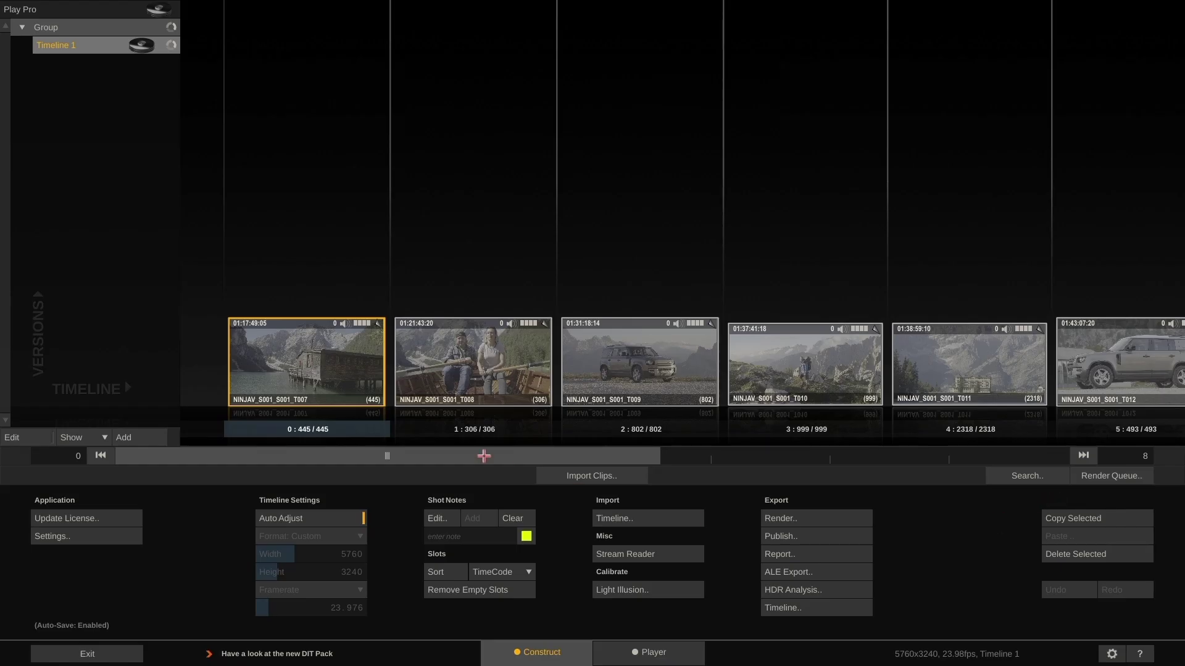
{"action": "left_click", "coordinate": [141, 435]}
{"action": "left_click", "coordinate": [141, 435]}
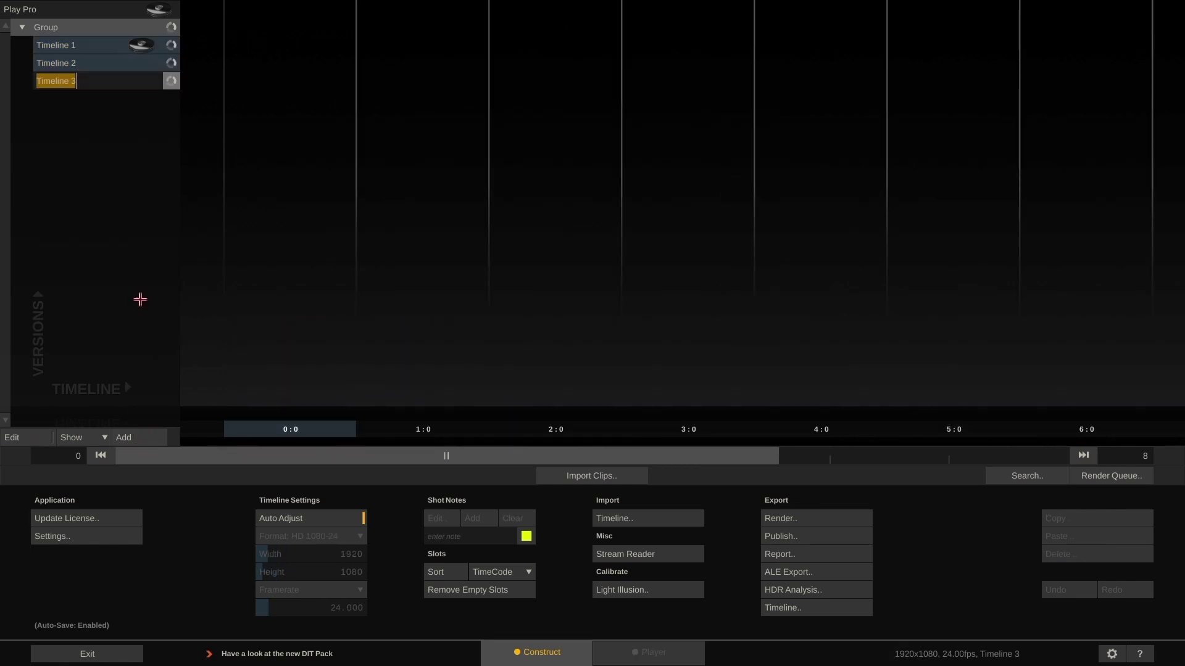
Step: Import the rendered clips into Timeline 1 as a second layer over the originals
{"action": "left_click", "coordinate": [106, 47]}
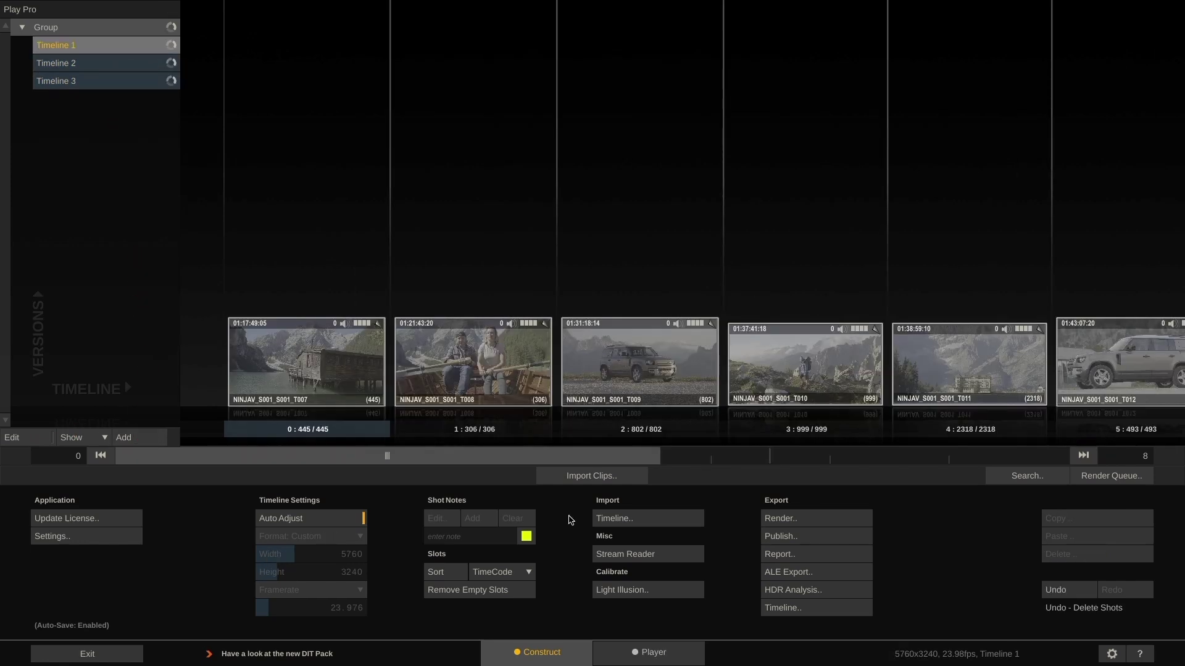
{"action": "left_click", "coordinate": [611, 475]}
{"action": "left_click", "coordinate": [562, 500]}
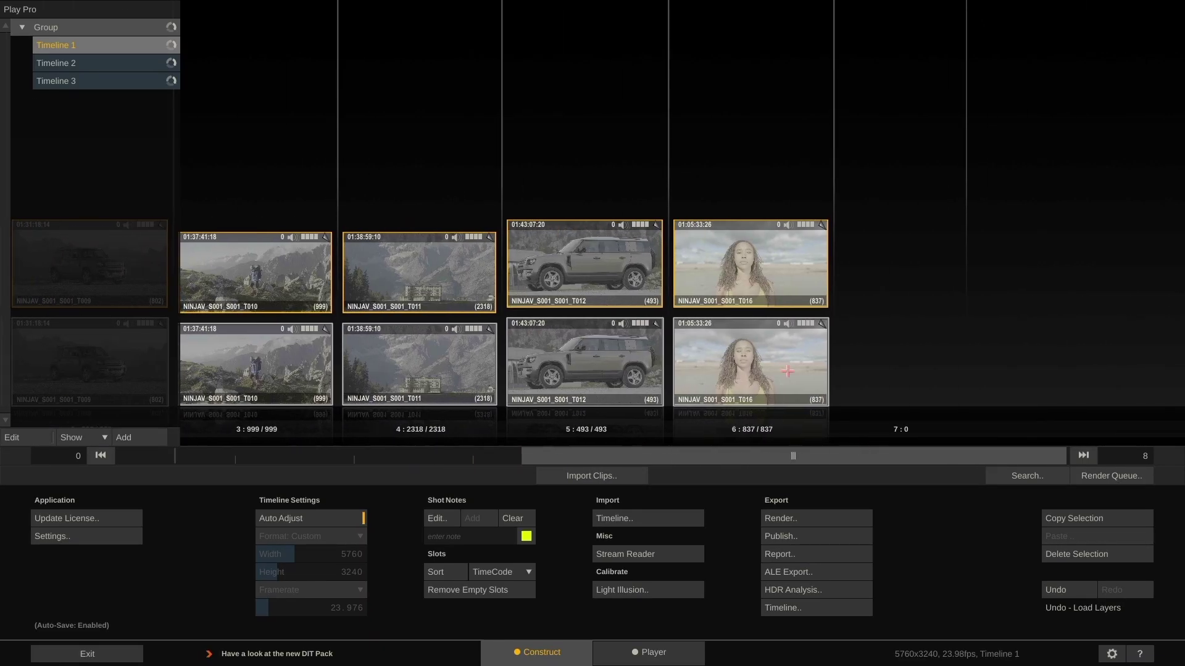
Step: Select clip NINJAV_S001_S001_T012 and widen the Metadata panel to show full field names
{"action": "left_click", "coordinate": [614, 247]}
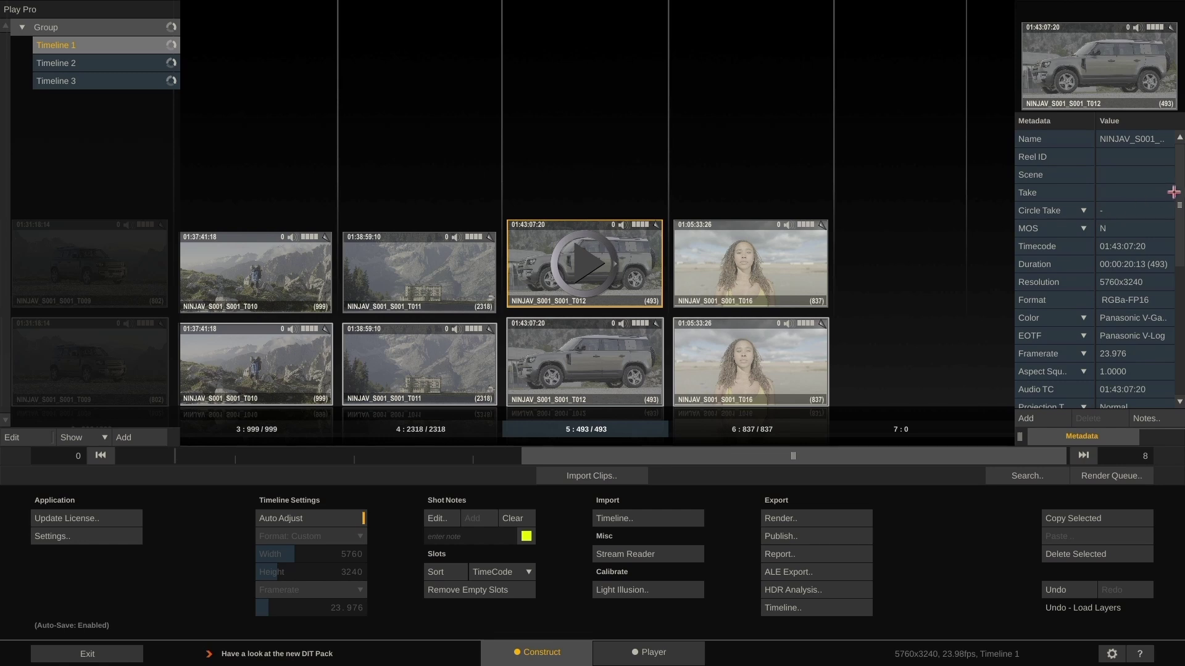
{"action": "left_click_drag", "start_coordinate": [1179, 194], "coordinate": [1180, 317]}
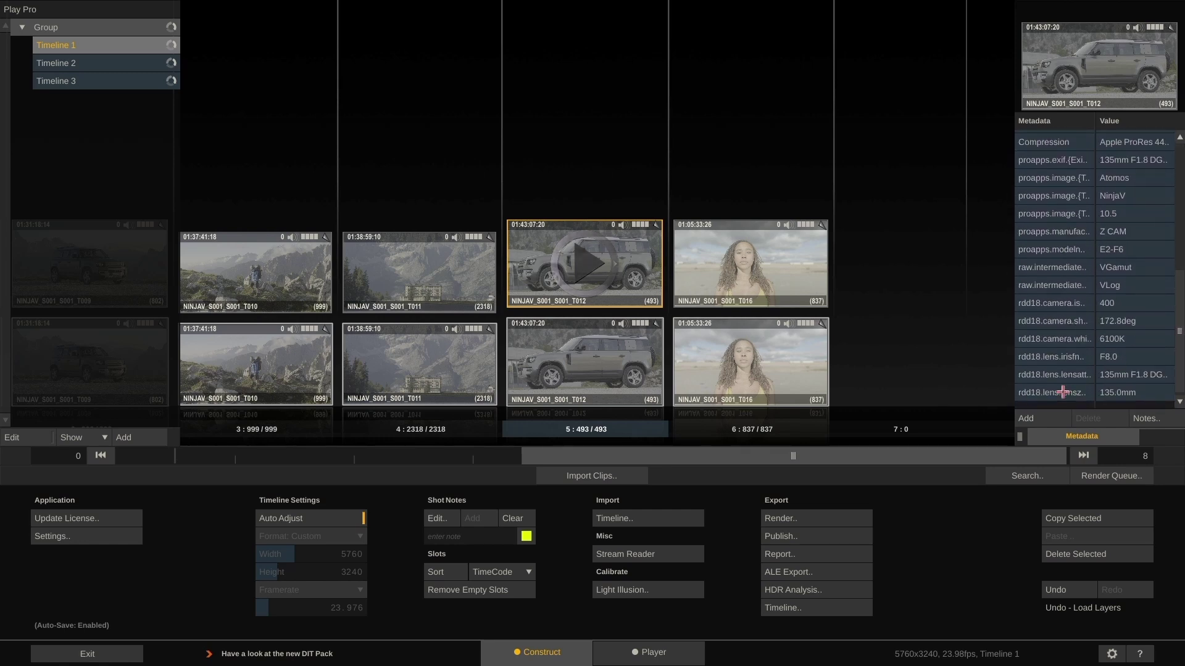
{"action": "mouse_move", "coordinate": [1019, 437]}
{"action": "left_mouse_down"}
{"action": "mouse_move", "coordinate": [878, 434]}
{"action": "mouse_move", "coordinate": [1018, 436]}
{"action": "left_mouse_up"}
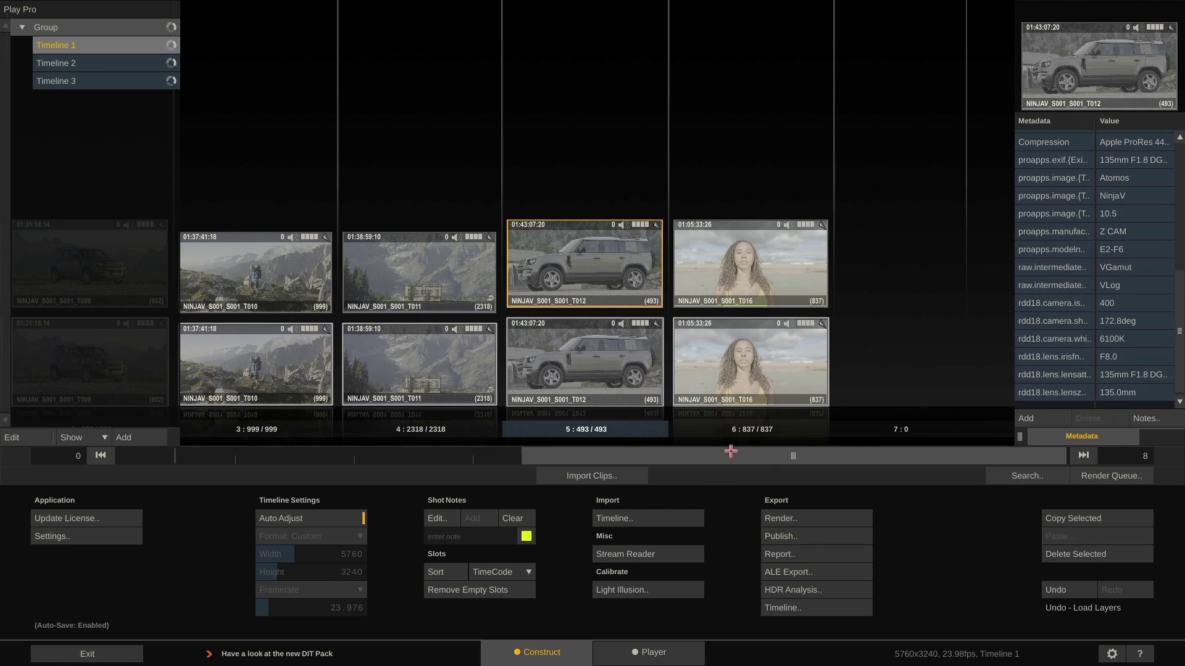
Step: Export Timeline 1 as an ALE file and scroll through its shots in Excel
{"action": "left_click_drag", "start_coordinate": [733, 455], "coordinate": [442, 472]}
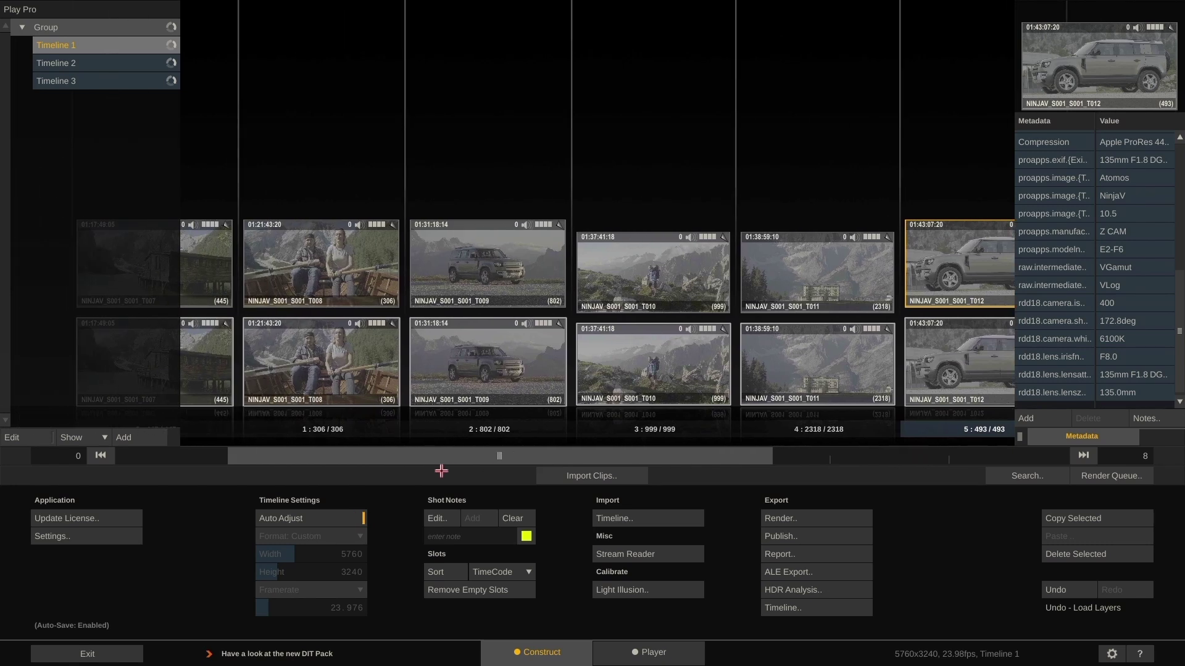
{"action": "left_click", "coordinate": [846, 572]}
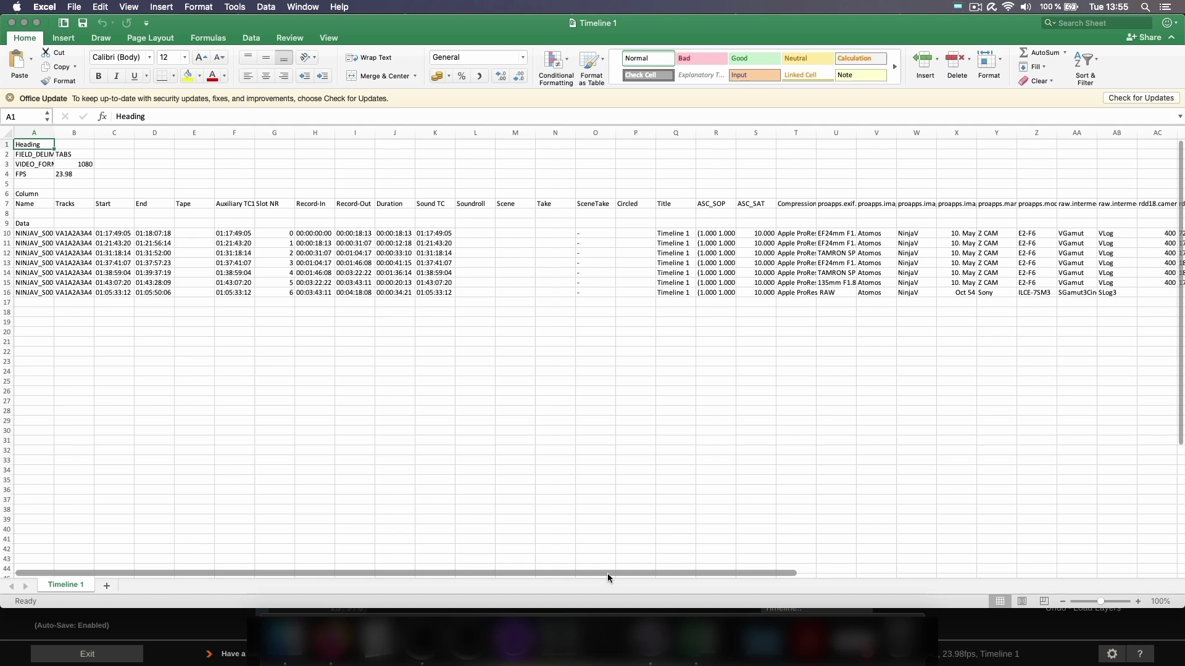
{"action": "left_click_drag", "start_coordinate": [607, 573], "coordinate": [887, 562]}
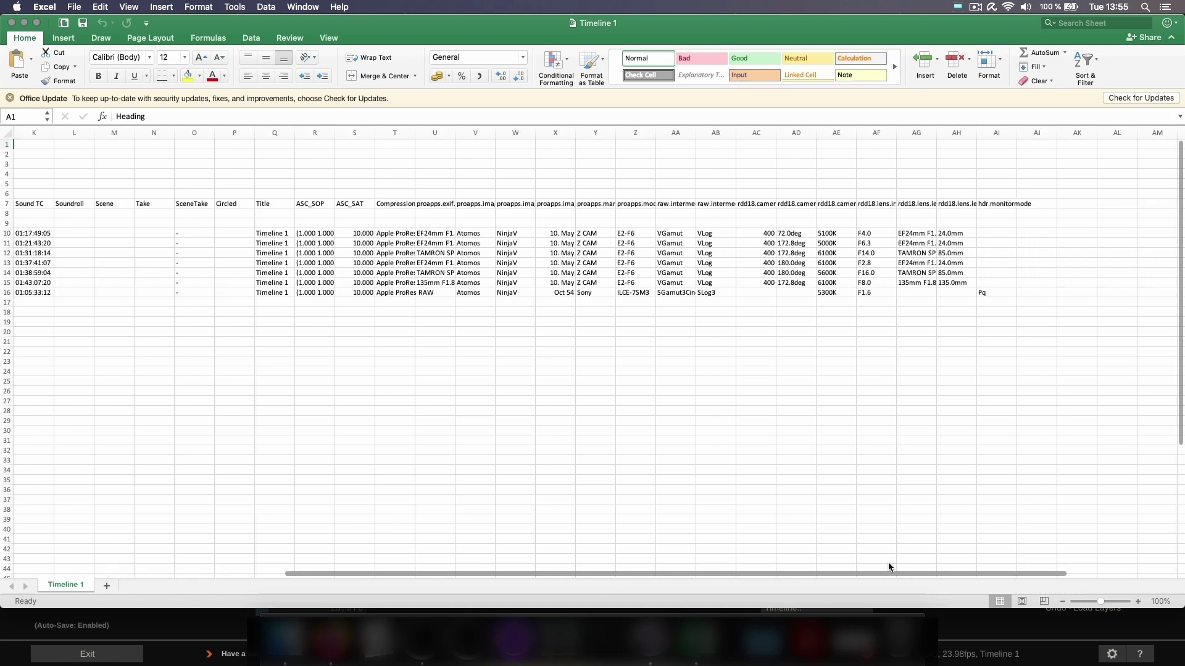
Step: Close the ALE spreadsheet and save a Clip Metadata PDF report for Timeline 1
{"action": "key", "text": "super+q"}
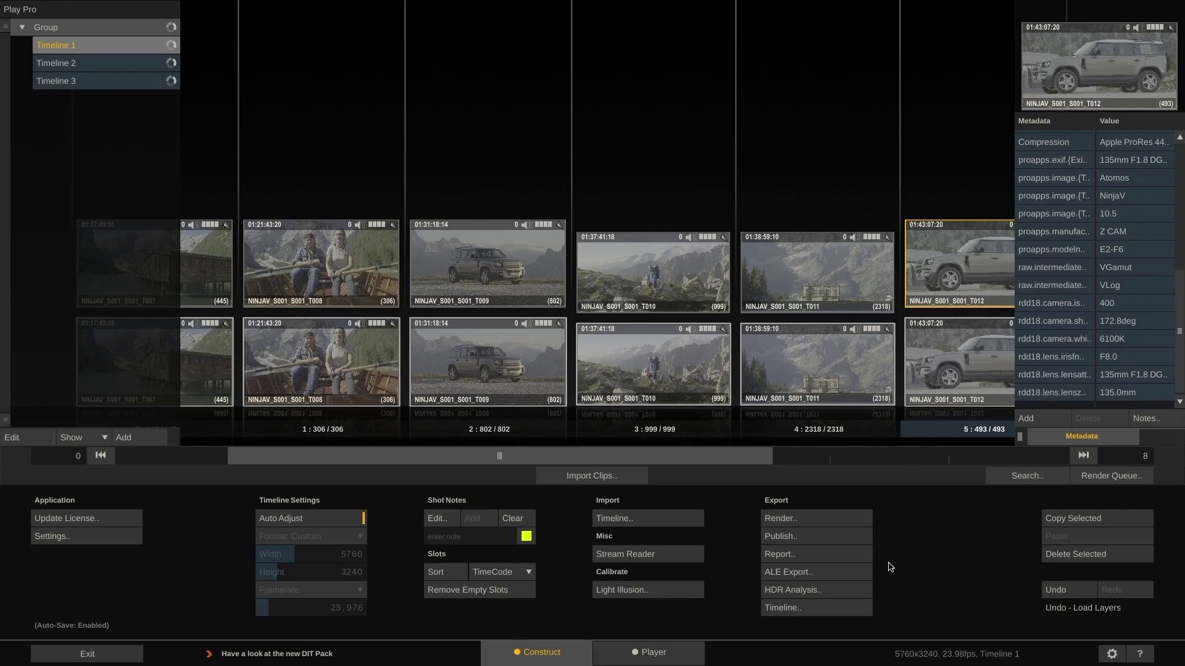
{"action": "left_click", "coordinate": [819, 558]}
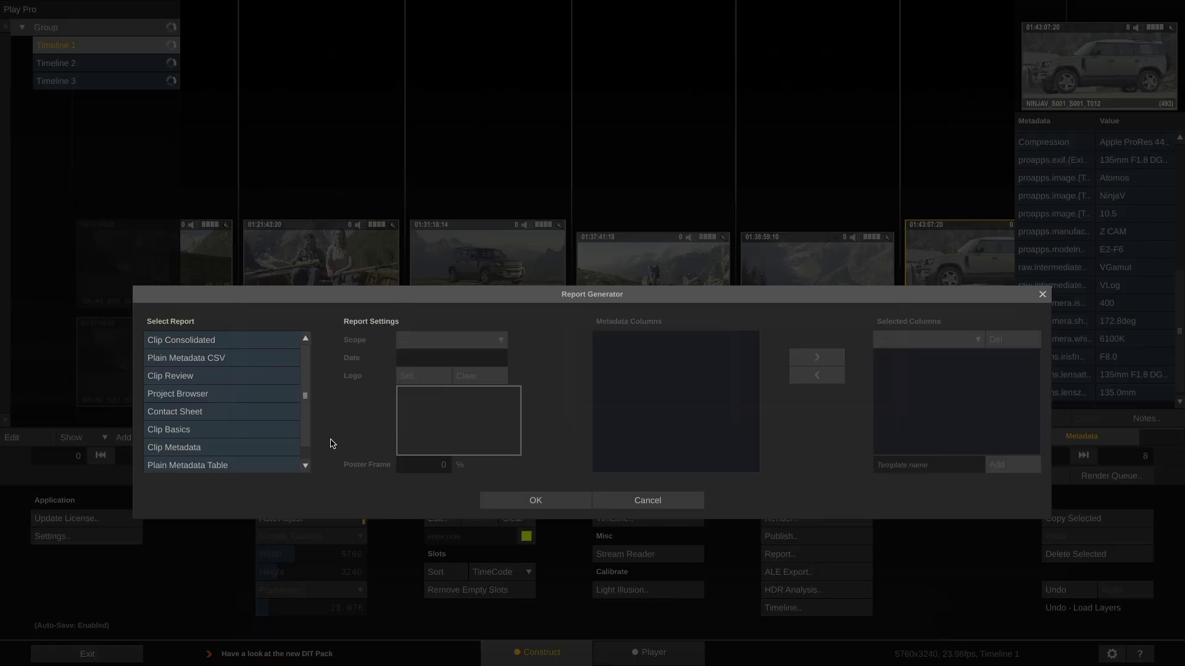
{"action": "left_click", "coordinate": [224, 451]}
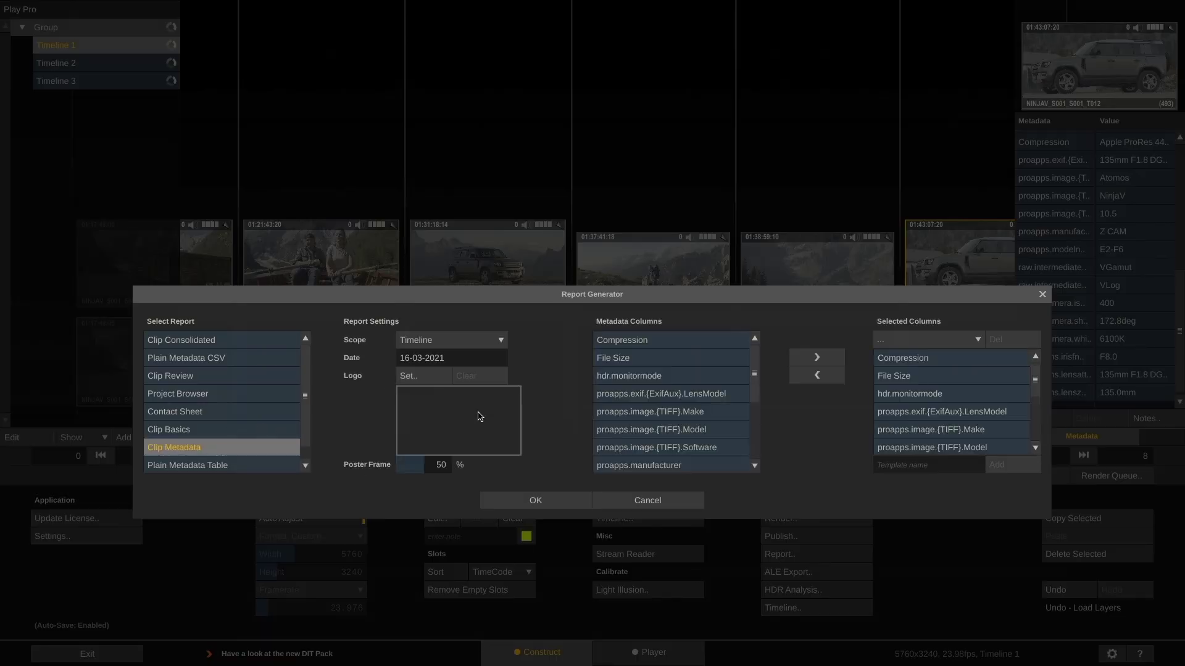
{"action": "left_click", "coordinate": [509, 500]}
{"action": "left_click", "coordinate": [550, 505]}
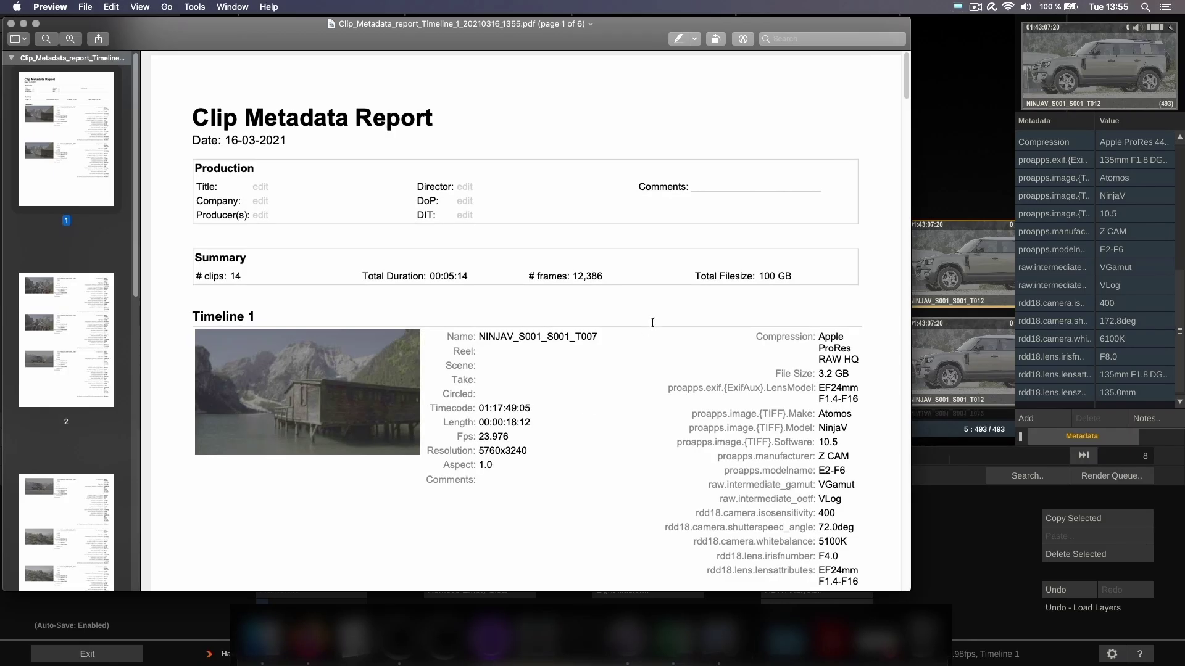
Step: Scroll through the PDF in Preview to review the metadata of all 14 clips
{"action": "scroll", "coordinate": [652, 323], "scroll_direction": "down", "scroll_amount": 3}
{"action": "scroll", "coordinate": [652, 323], "scroll_direction": "down", "scroll_amount": 10}
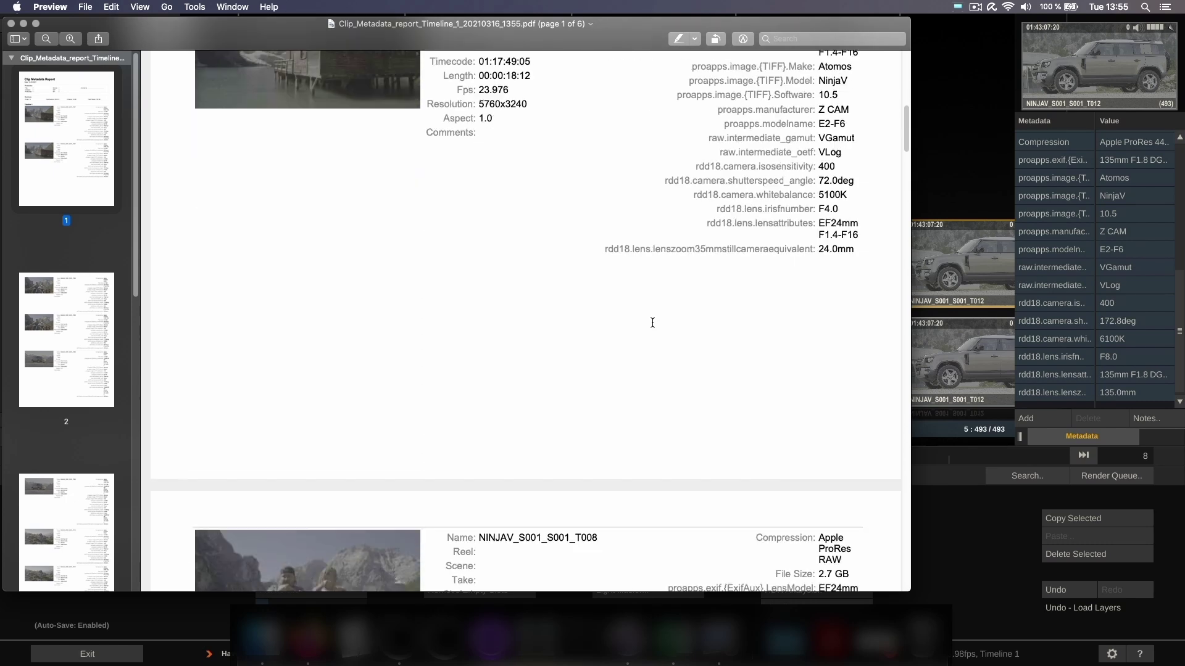
{"action": "scroll", "coordinate": [652, 323], "scroll_direction": "down", "scroll_amount": 10}
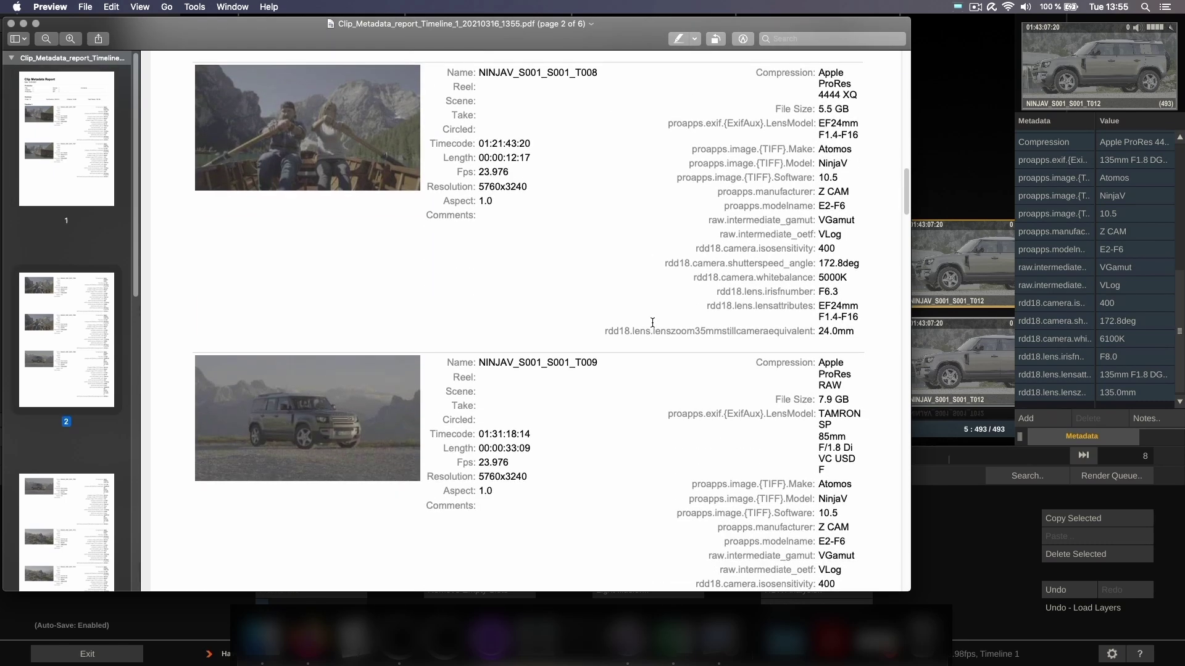